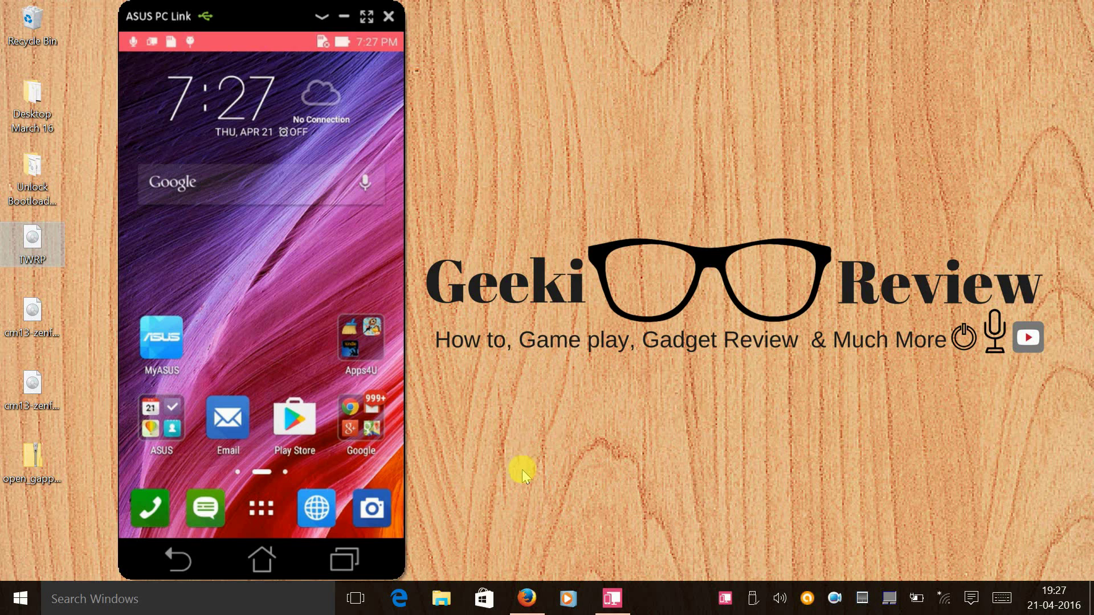
Reopen Settings from recent apps and go back to the main Settings list.
left_click(344, 559)
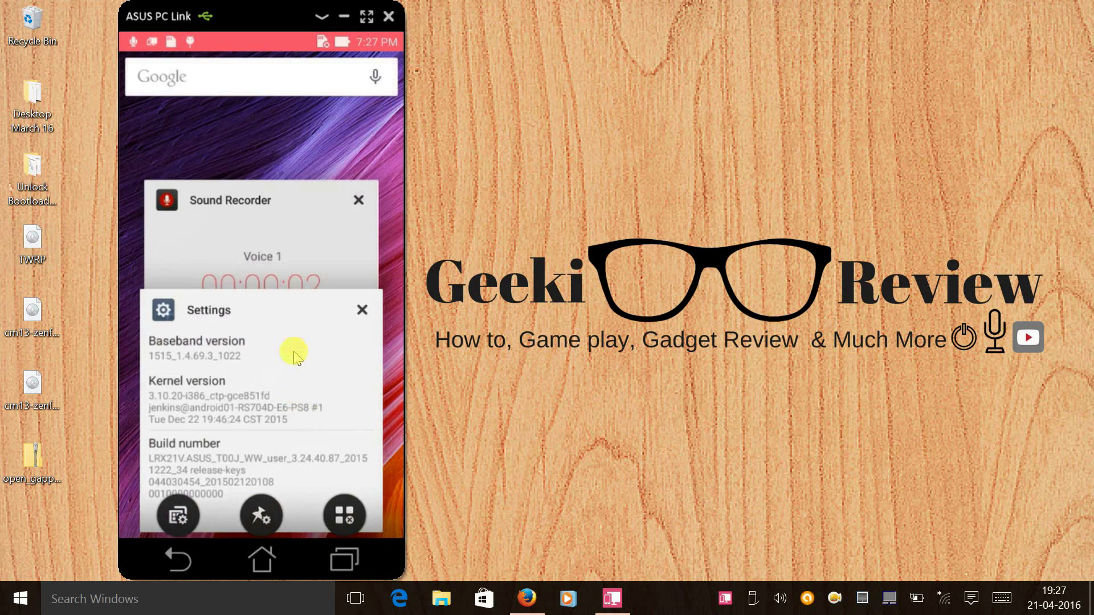
left_click(291, 331)
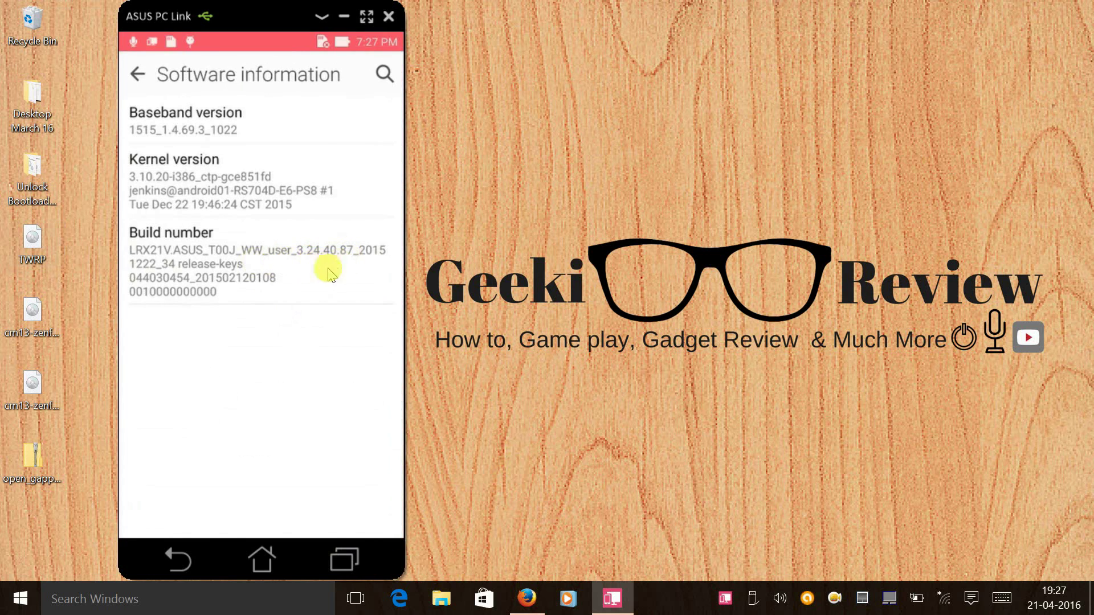
left_click(183, 561)
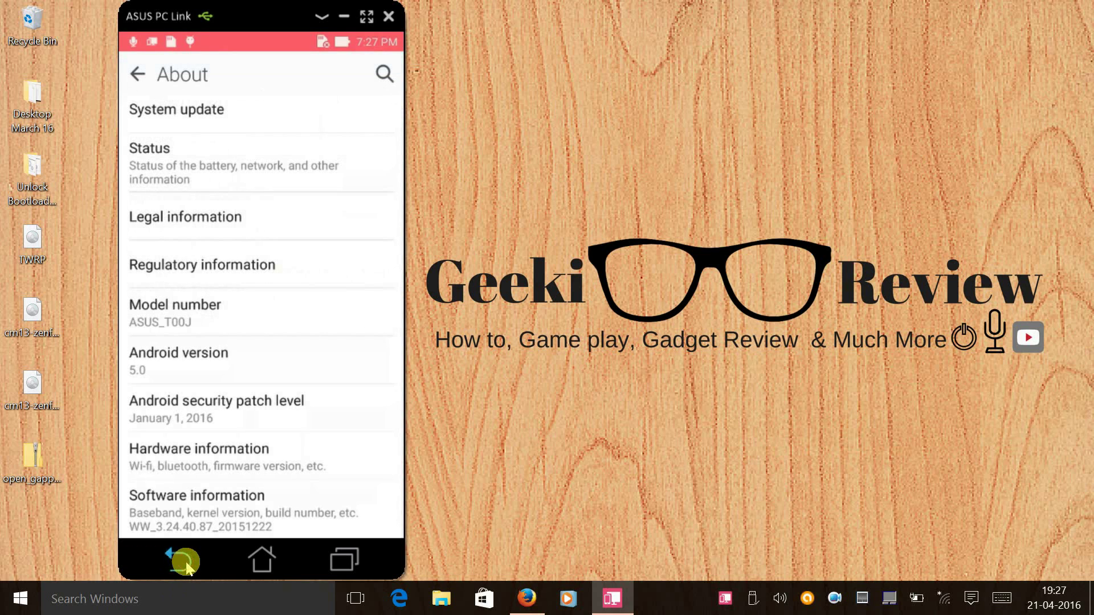
left_click(184, 563)
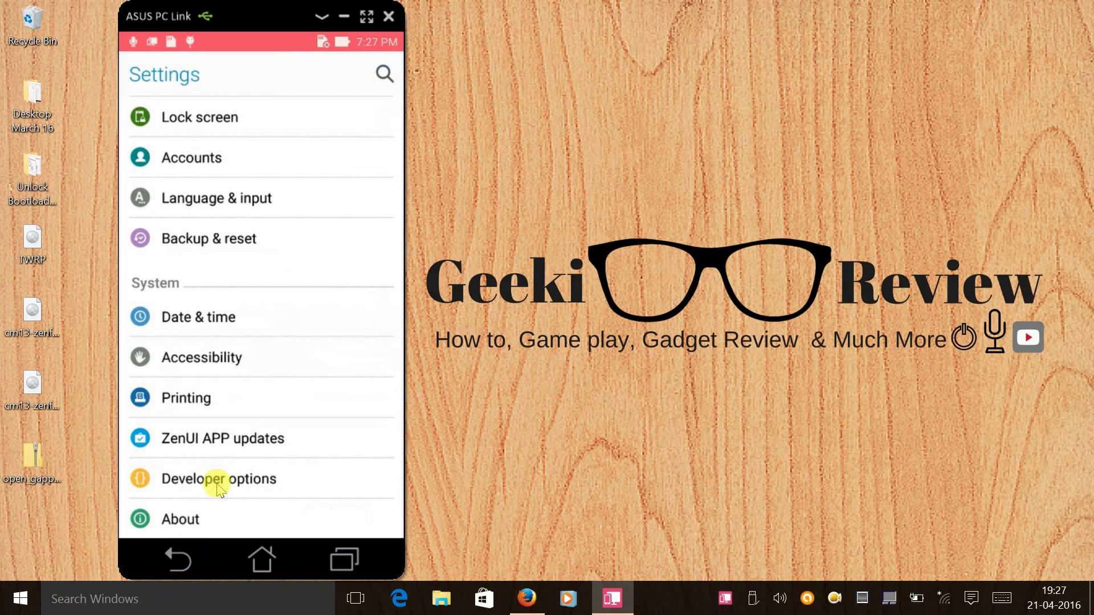
Tap Build number under About > Software information to confirm developer mode, then return to About.
left_click(198, 523)
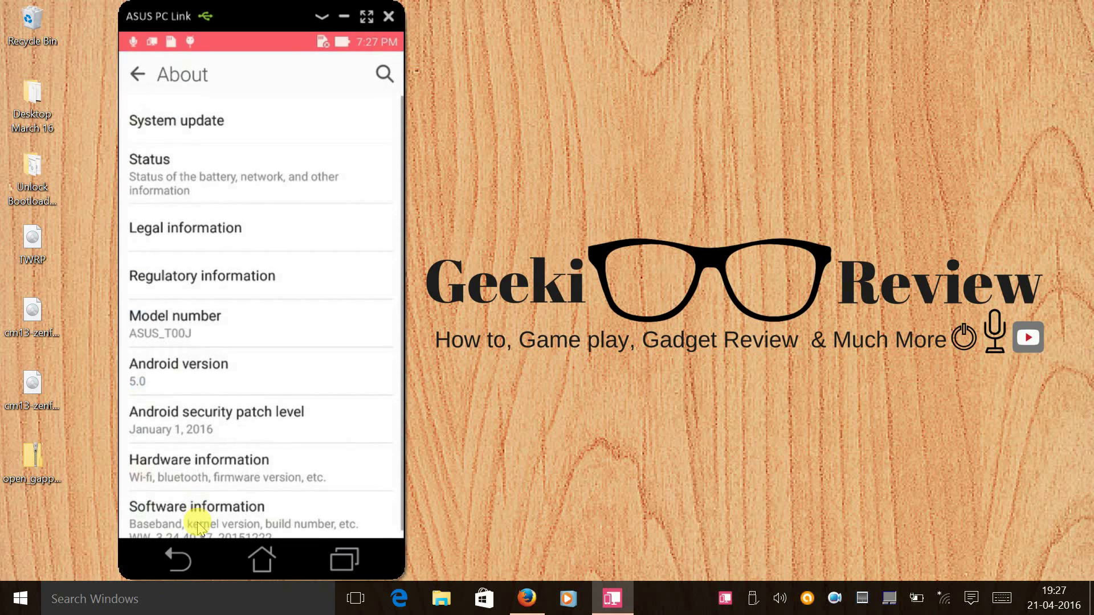
scroll(272, 403, "down", 1)
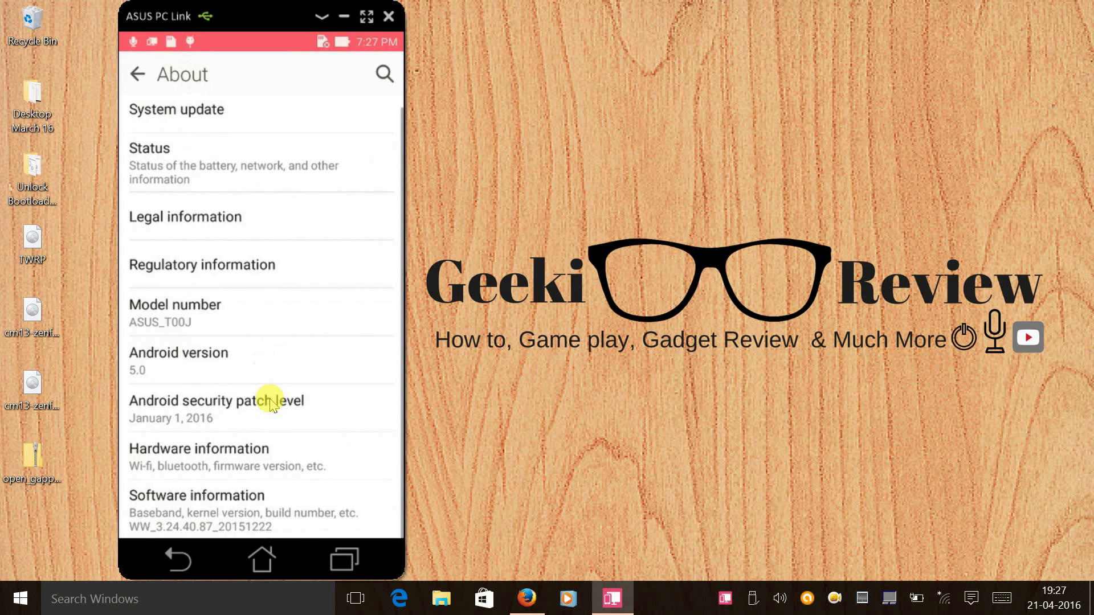
left_click(236, 514)
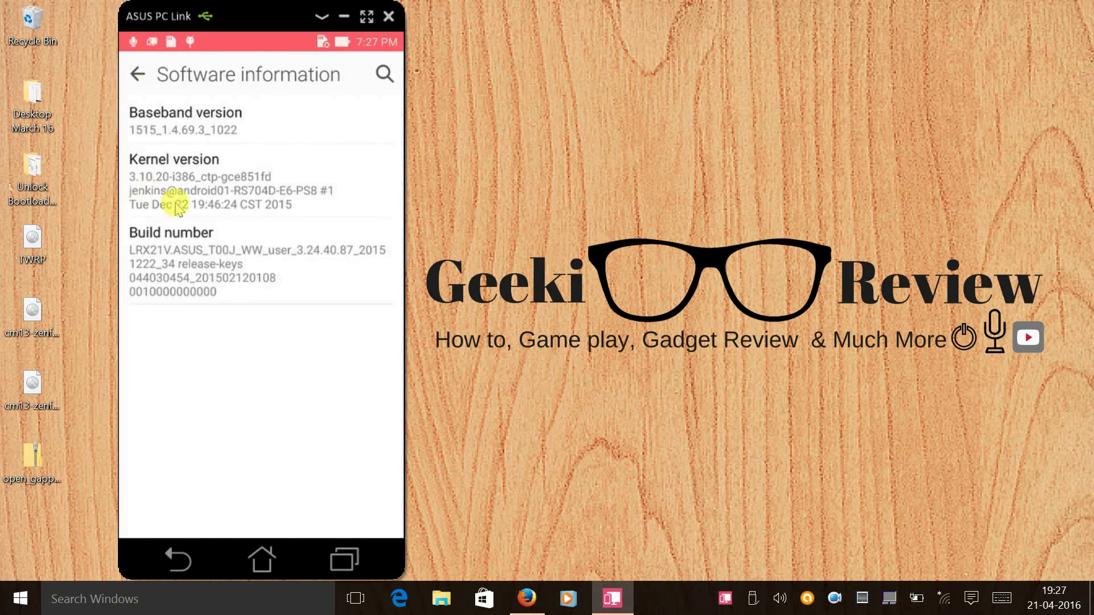
left_click(228, 261)
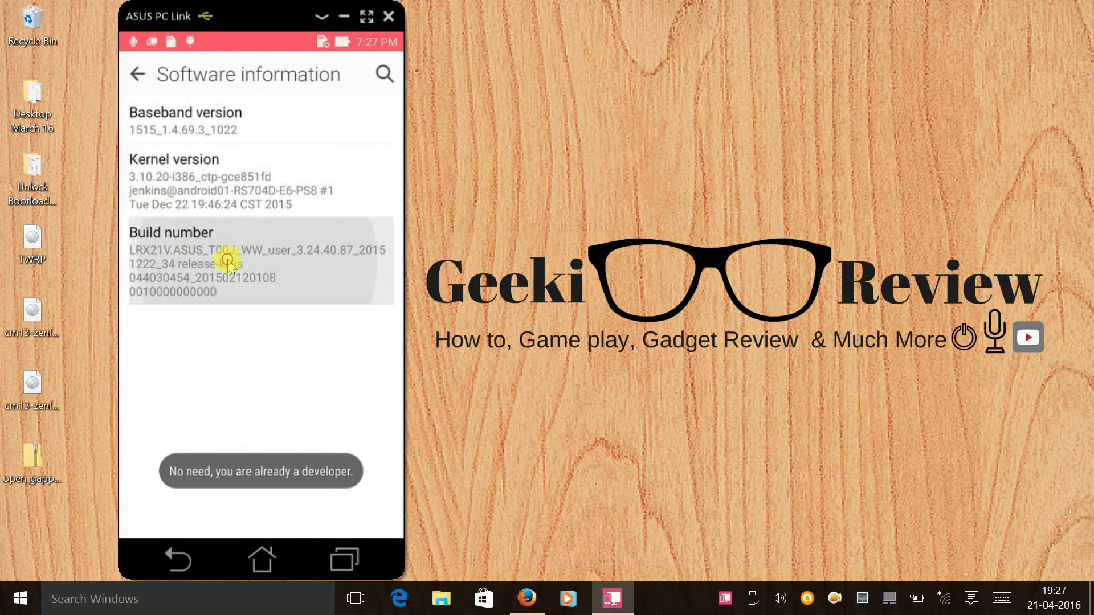
left_click(181, 560)
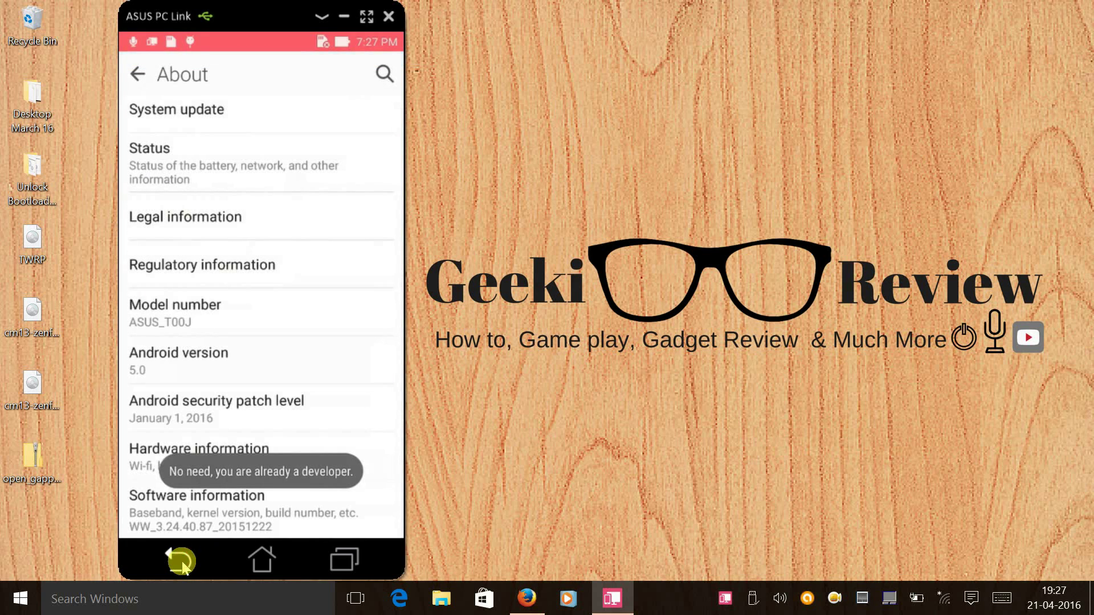
Go back to the main Settings list and open Developer options, where USB debugging is on.
left_click(181, 560)
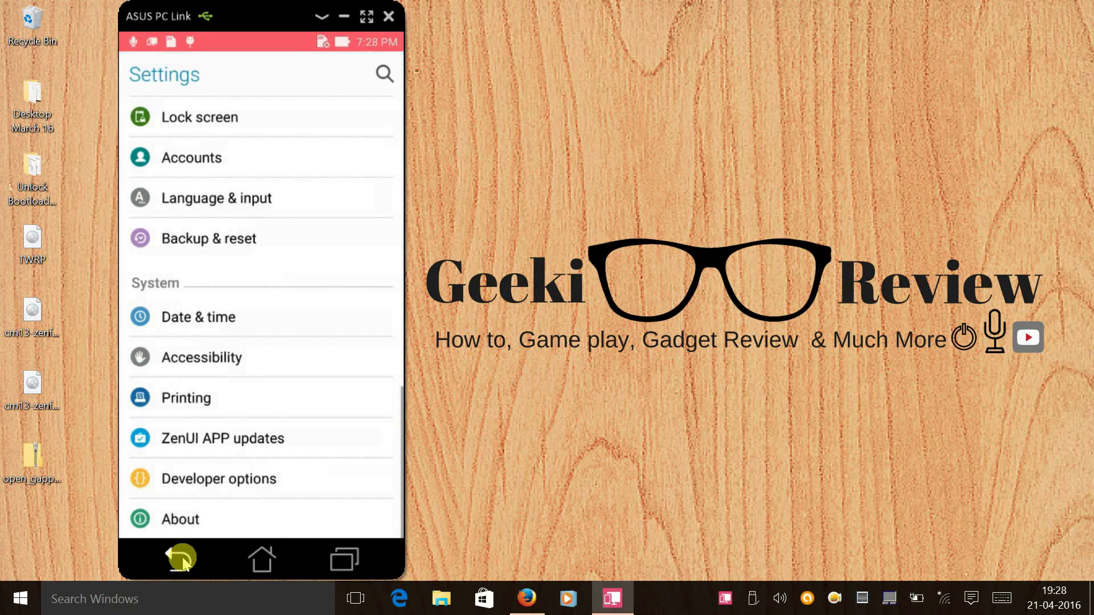
left_click(218, 477)
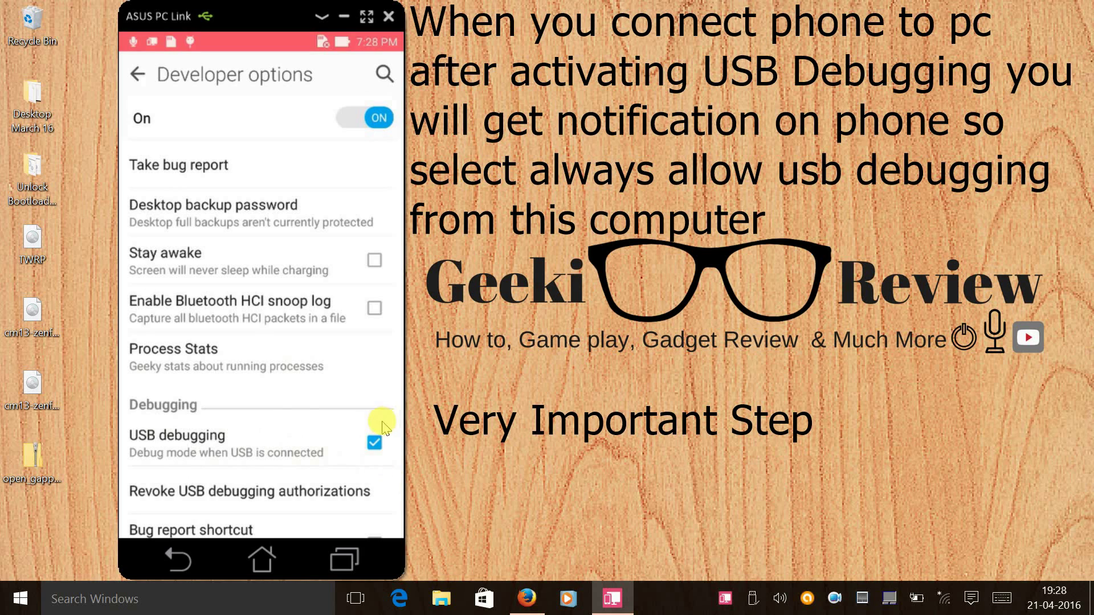
Leave Developer options, return the phone home, and select the Unlock Bootloader Tool file on the desktop.
left_click(181, 563)
left_click(270, 562)
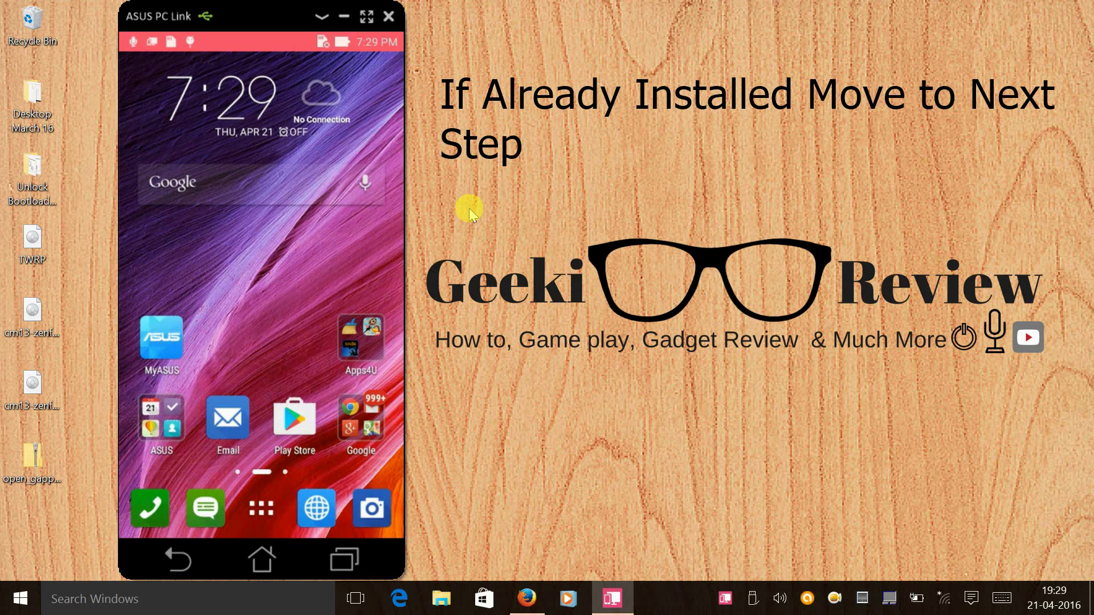
left_click(38, 200)
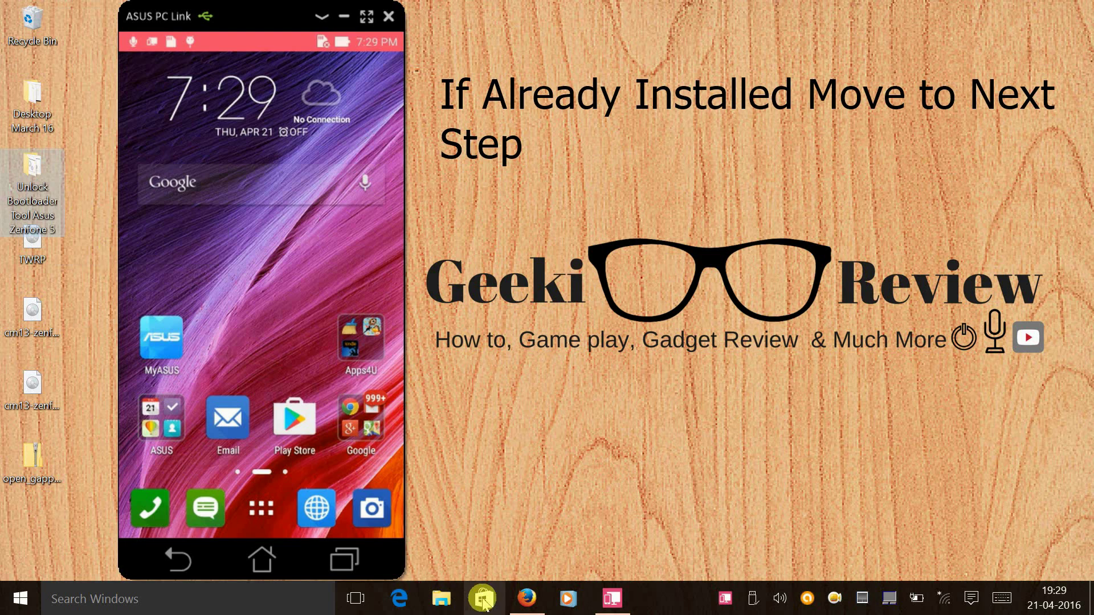
Switch to the YouTube Videos tab in Firefox and scroll to the Zenfone 5 bootloader tutorial.
left_click(526, 598)
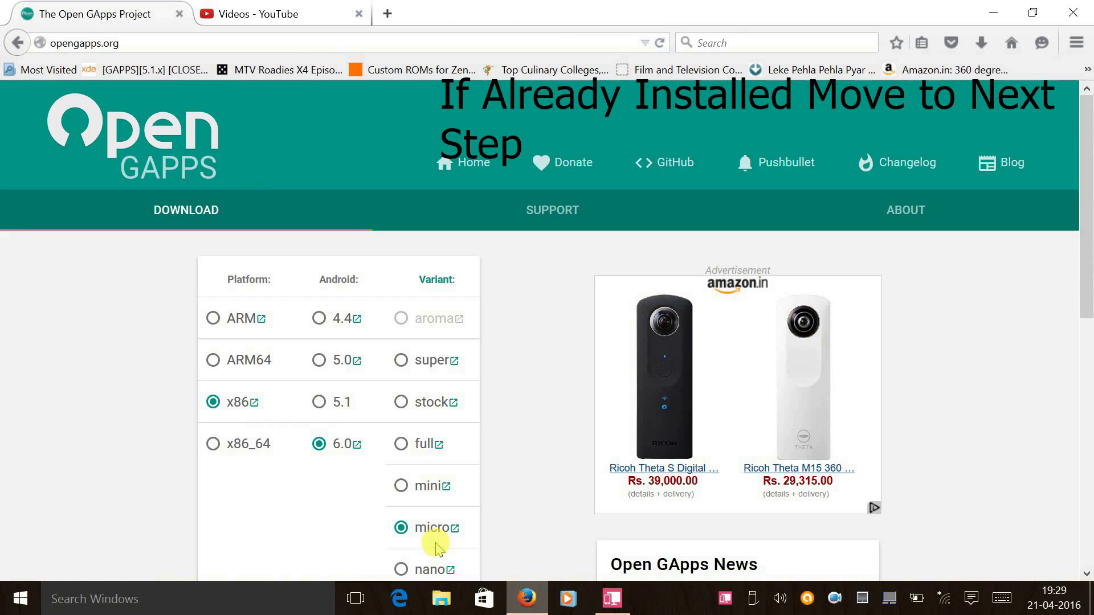
left_click(323, 16)
scroll(456, 442, "down", 6)
scroll(453, 437, "down", 5)
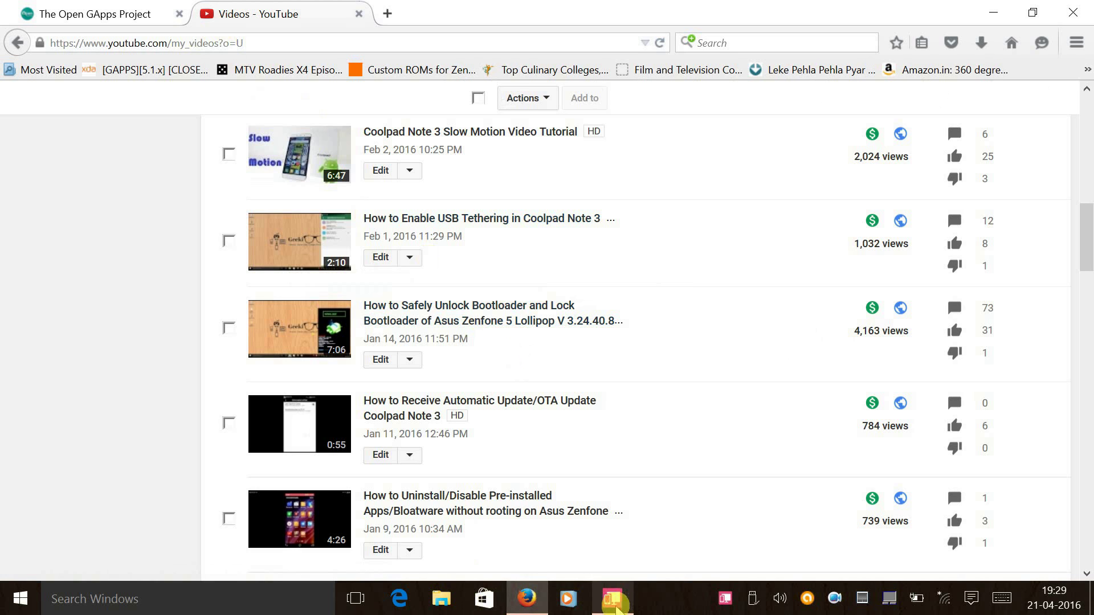
Point out the TWRP, cm13 kernel, cm13 system and open_gapps files beside the phone mirror.
left_click(526, 598)
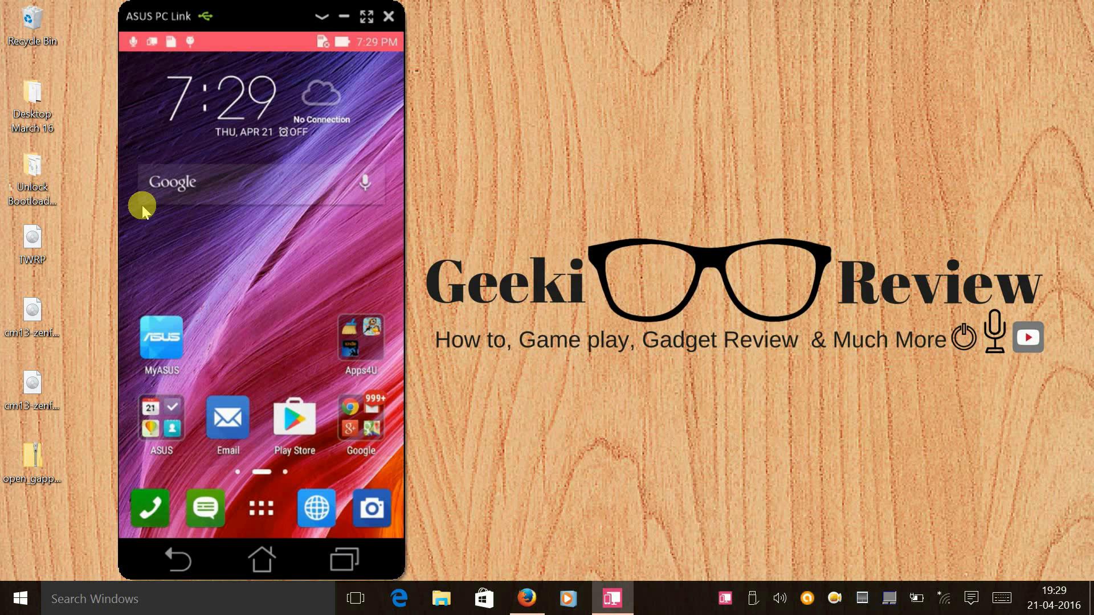
left_click(46, 245)
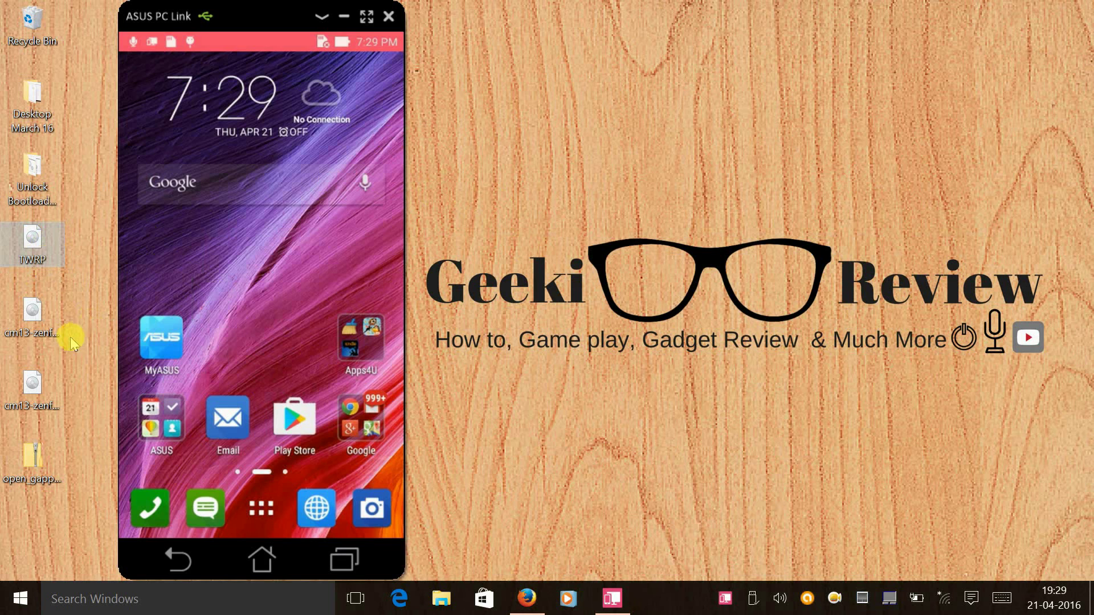
left_click(41, 331)
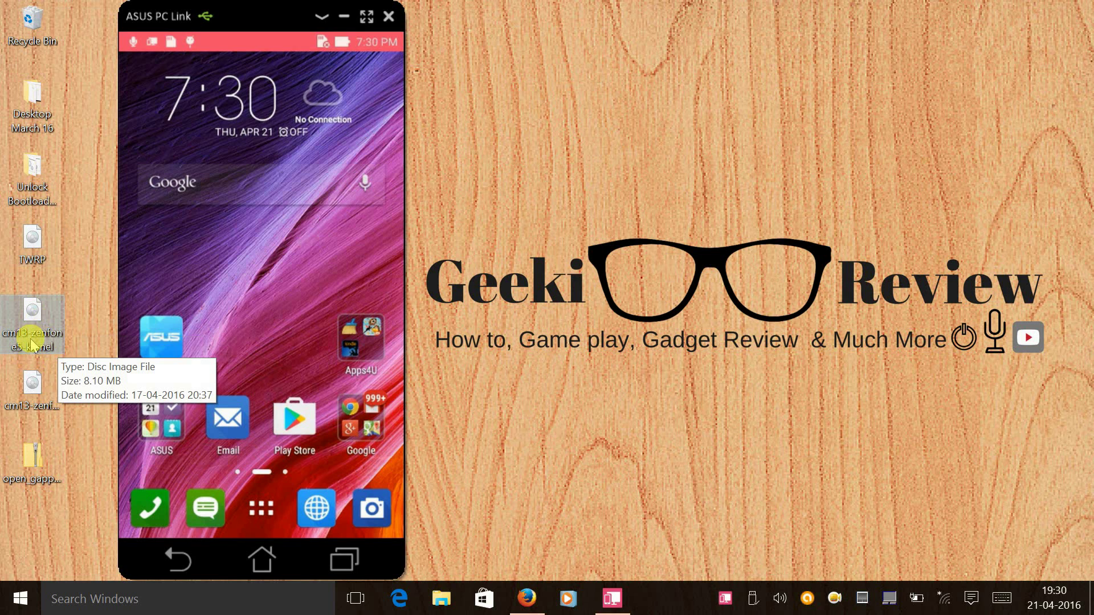
left_click(63, 401)
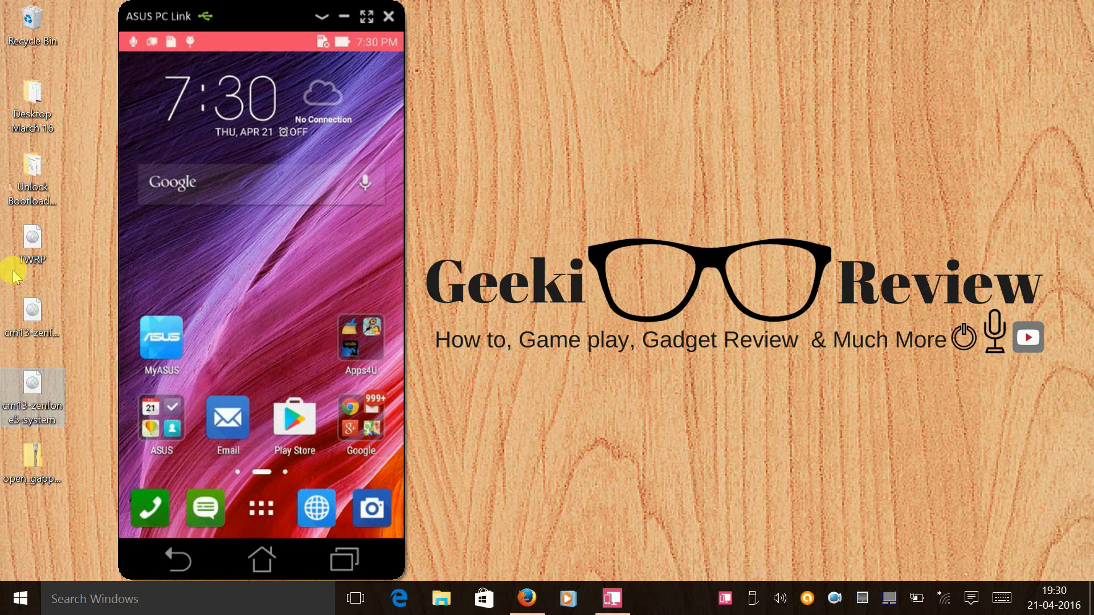
left_click(104, 439)
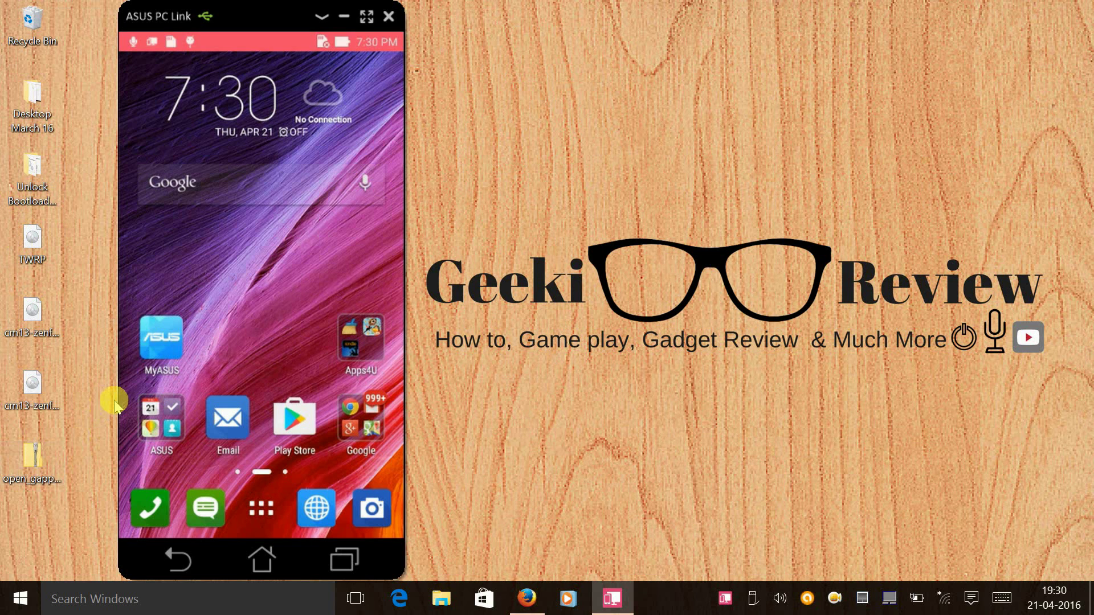
left_click(46, 468)
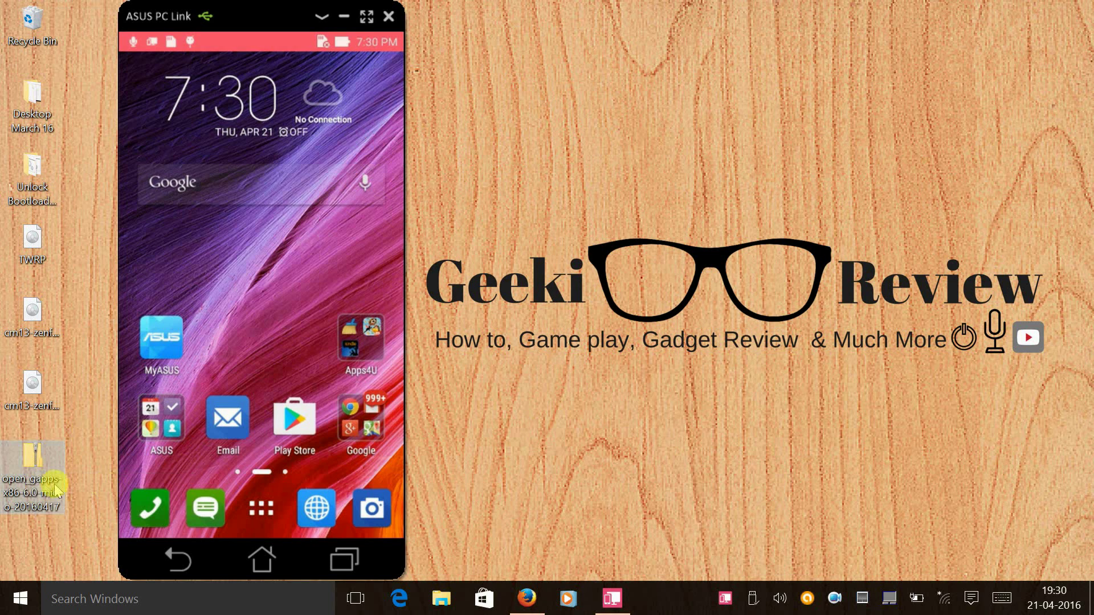
Download the x86, Android 6.0, micro GApps package from opengapps.org.
left_click(525, 595)
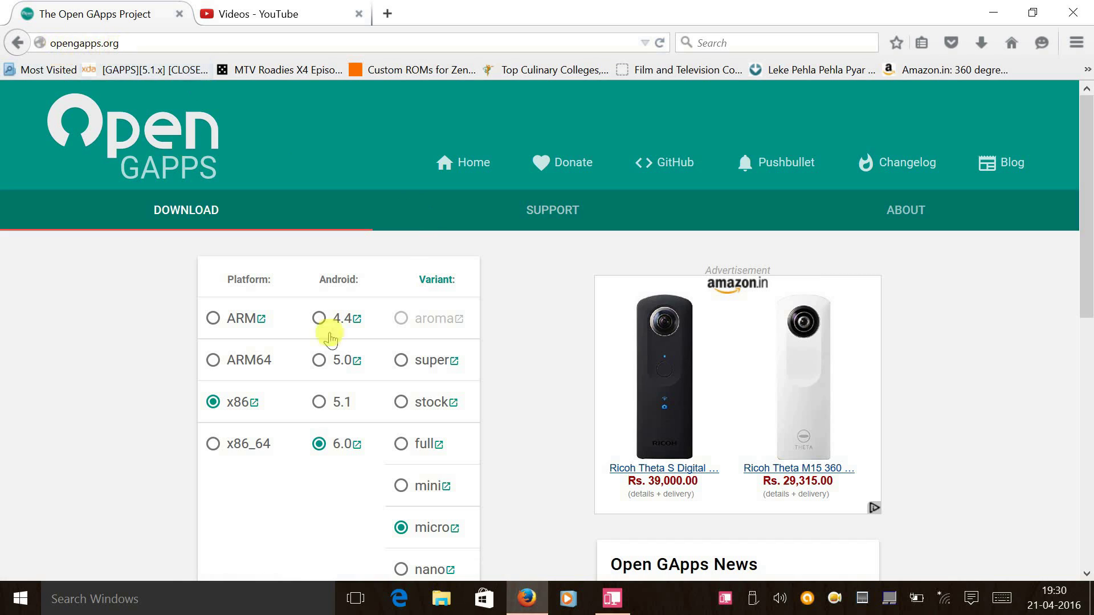
mouse_move(217, 407)
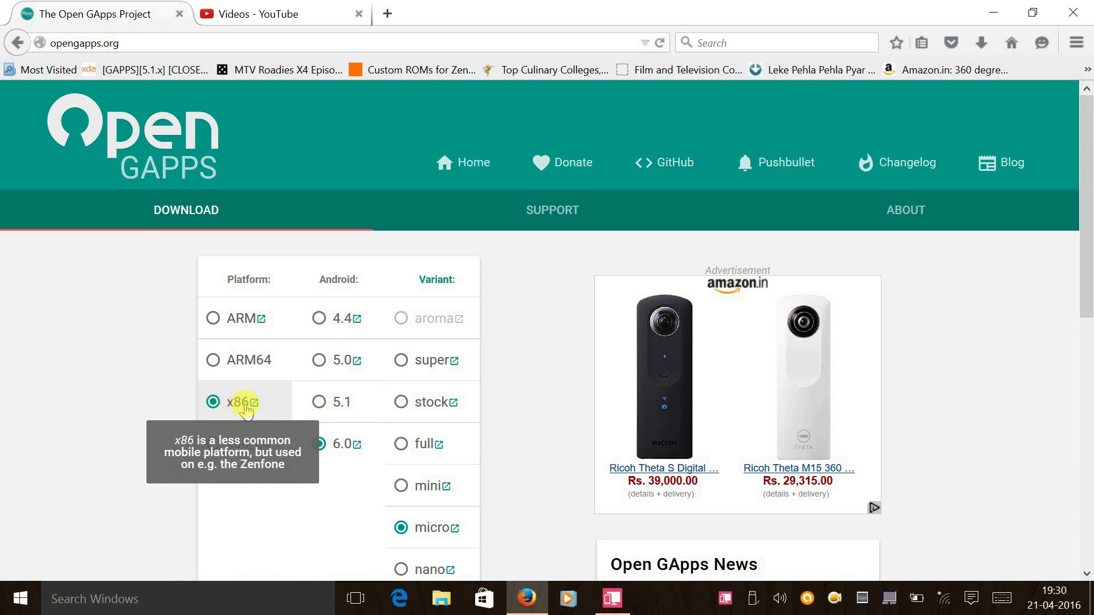
mouse_move(339, 459)
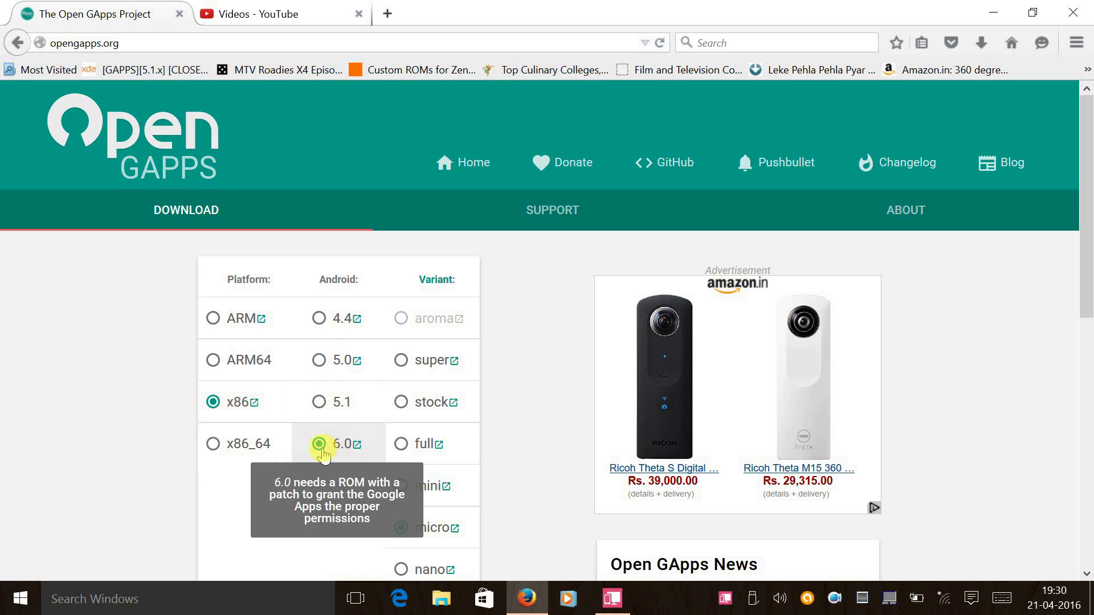
scroll(434, 501, "down", 2)
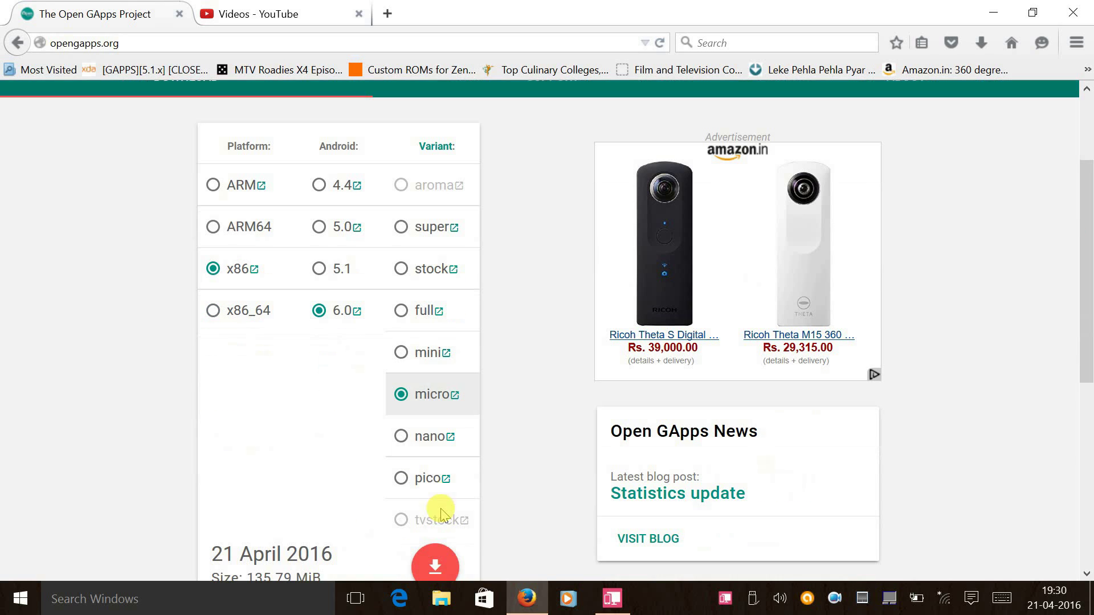
mouse_move(407, 405)
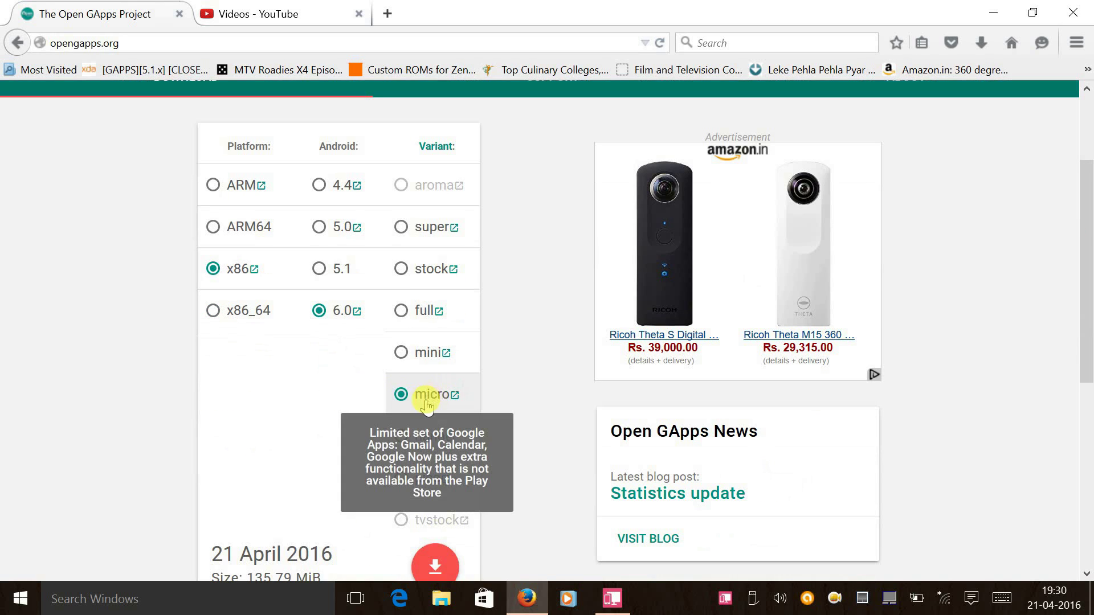
scroll(365, 477, "down", 2)
mouse_move(257, 489)
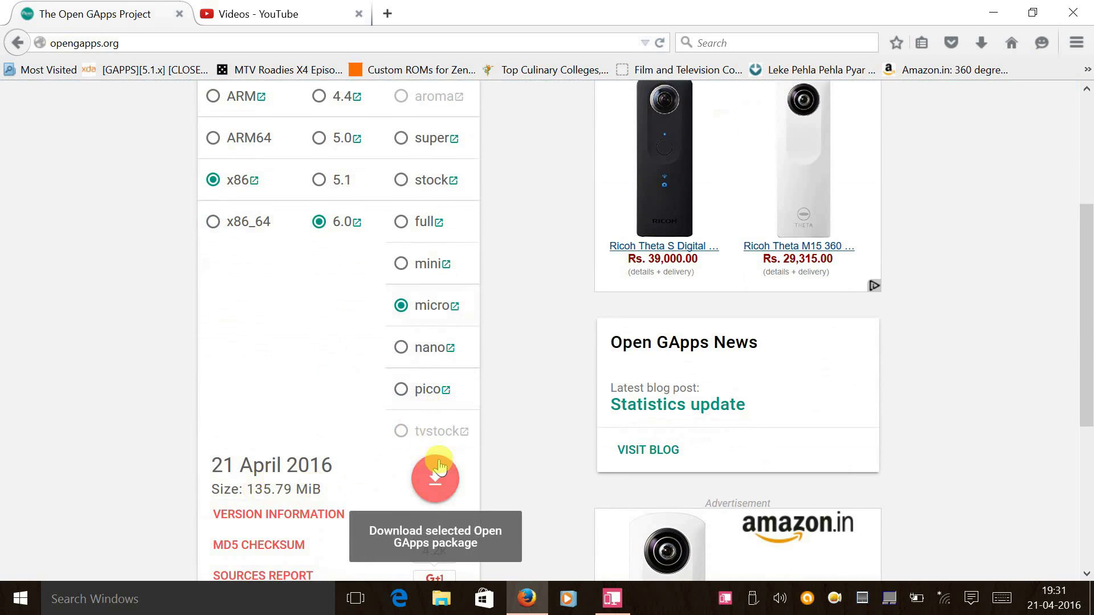
scroll(441, 419, "down", 2)
left_click(441, 419)
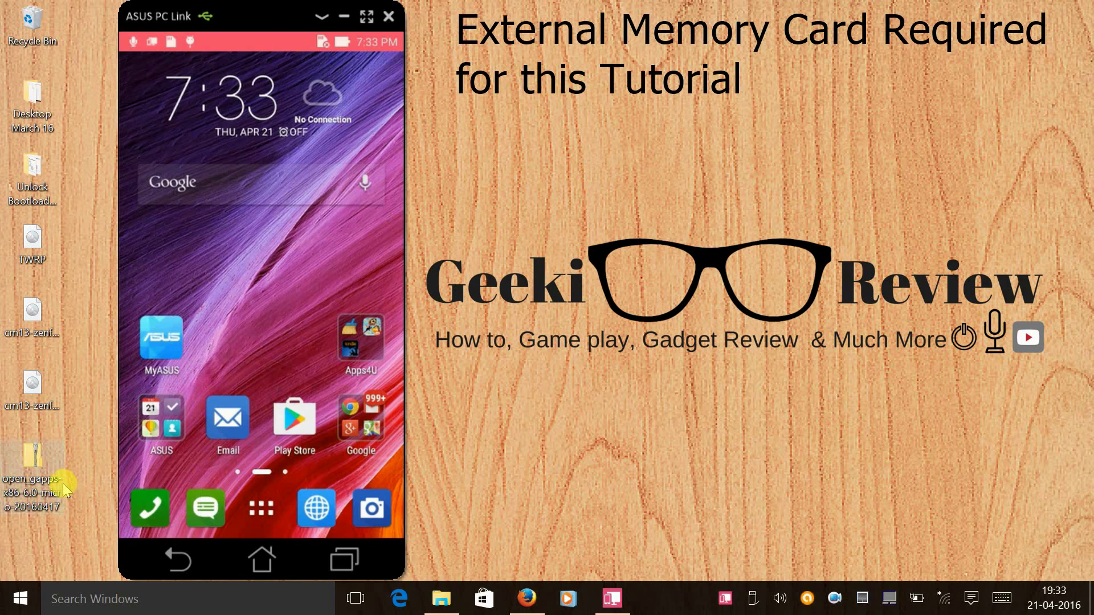
Copy the open_gapps-x86-6.0-micro-20160417.zip from the desktop.
double_click(39, 454)
right_click(38, 454)
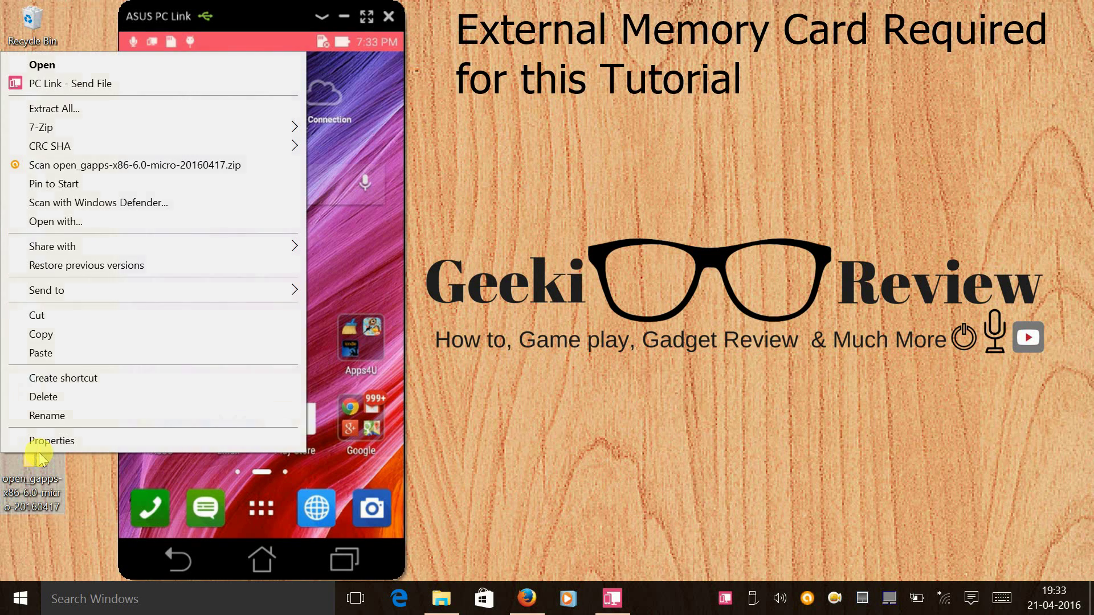
left_click(54, 336)
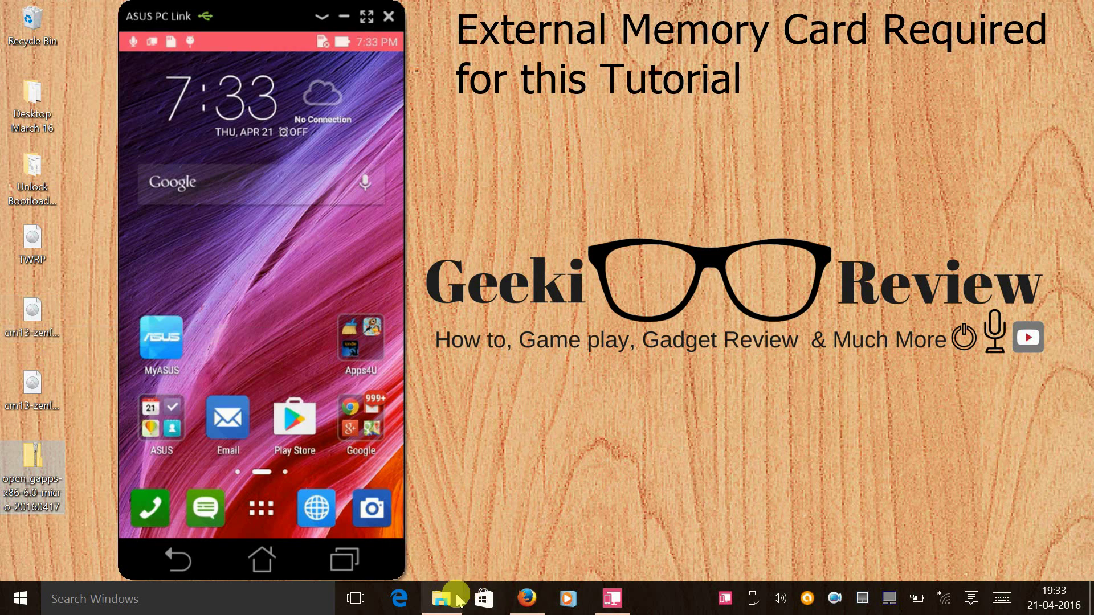
Open the ASUS_T00J phone's SD card in File Explorer.
left_click(441, 598)
left_click(811, 222)
left_click(646, 216)
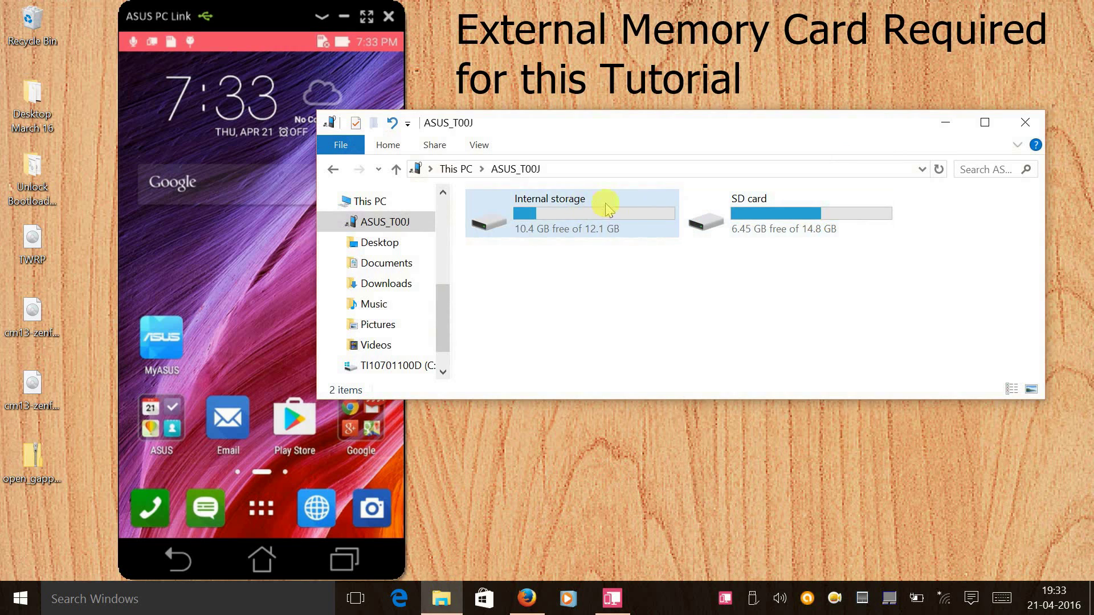
left_click(736, 223)
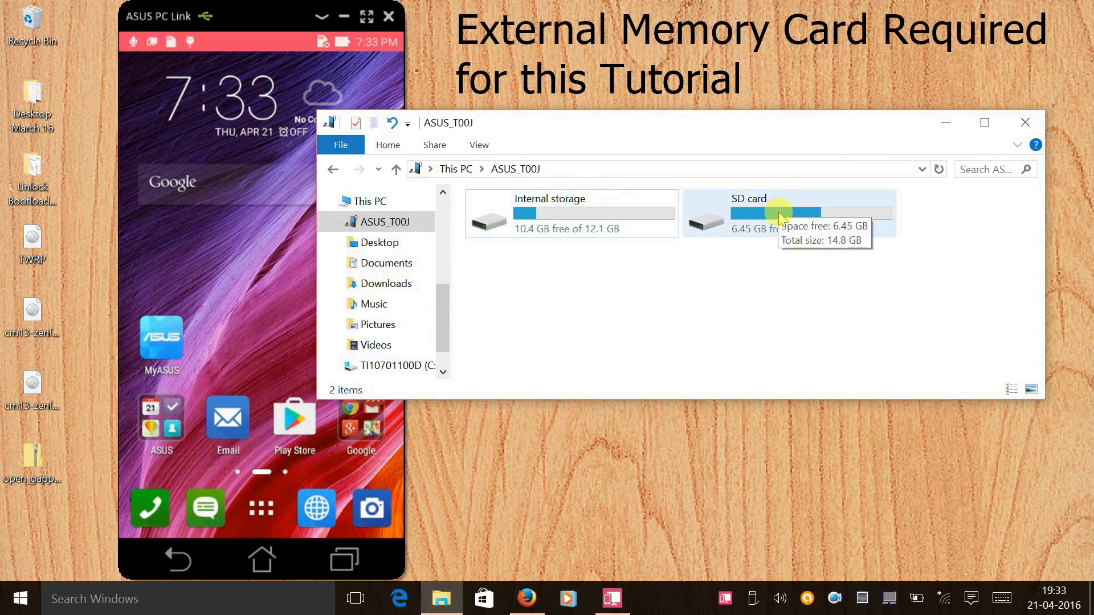
double_click(780, 209)
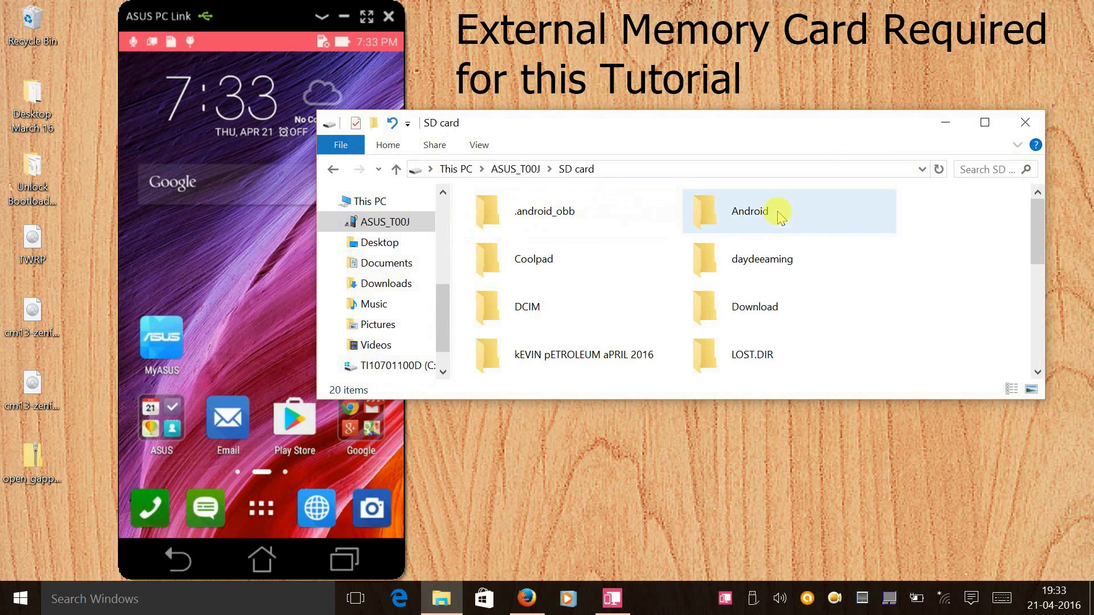
Paste the open_gapps zip onto the SD card and wait for the copy to finish.
right_click(990, 267)
left_click(904, 365)
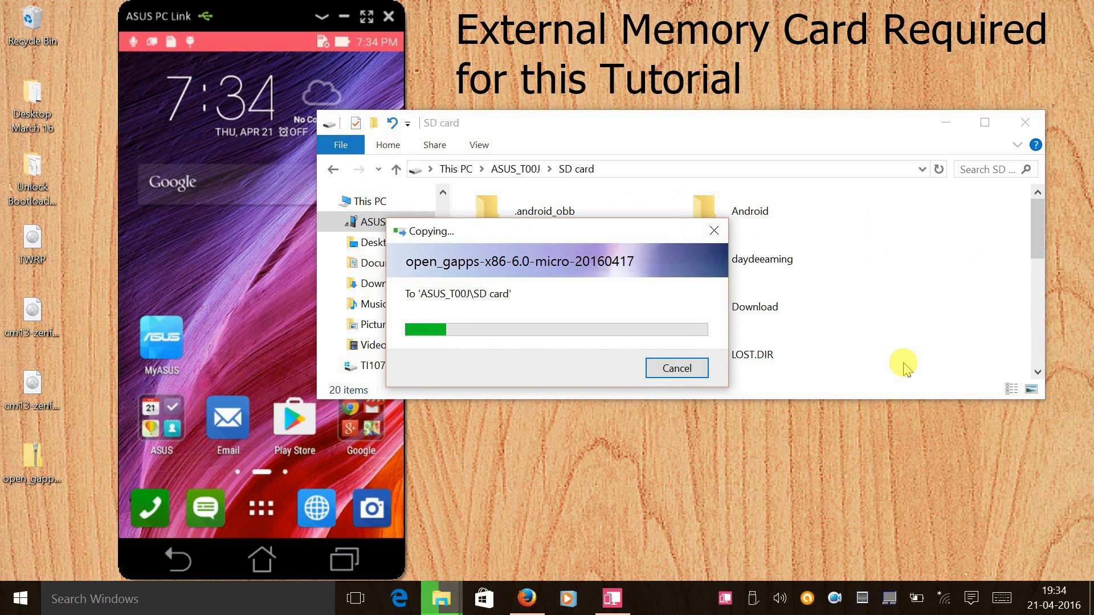
scroll(875, 352, "down", 5)
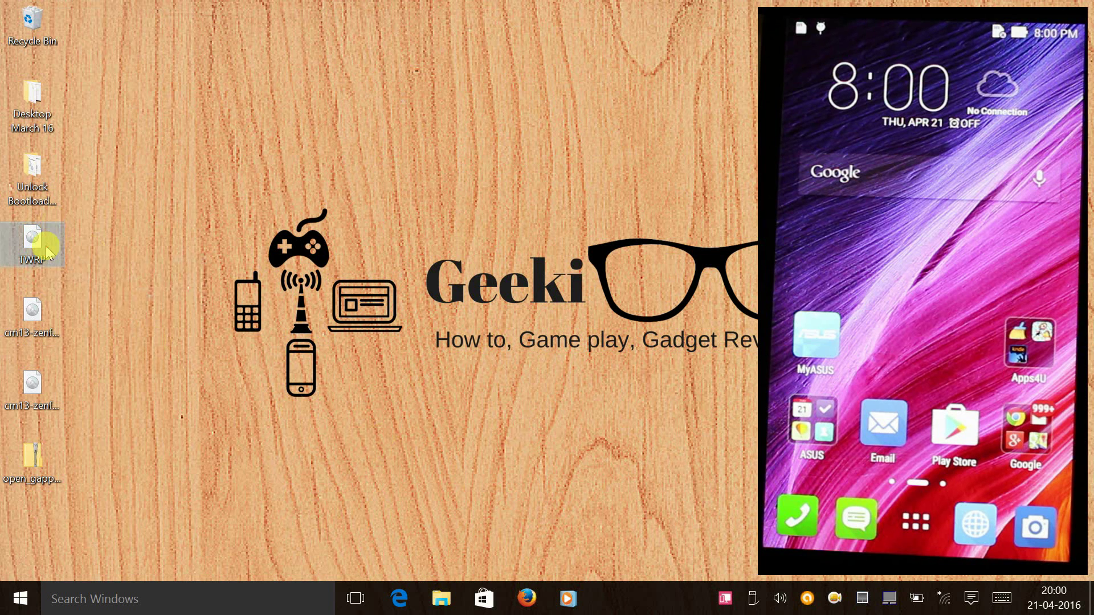
left_click(26, 385)
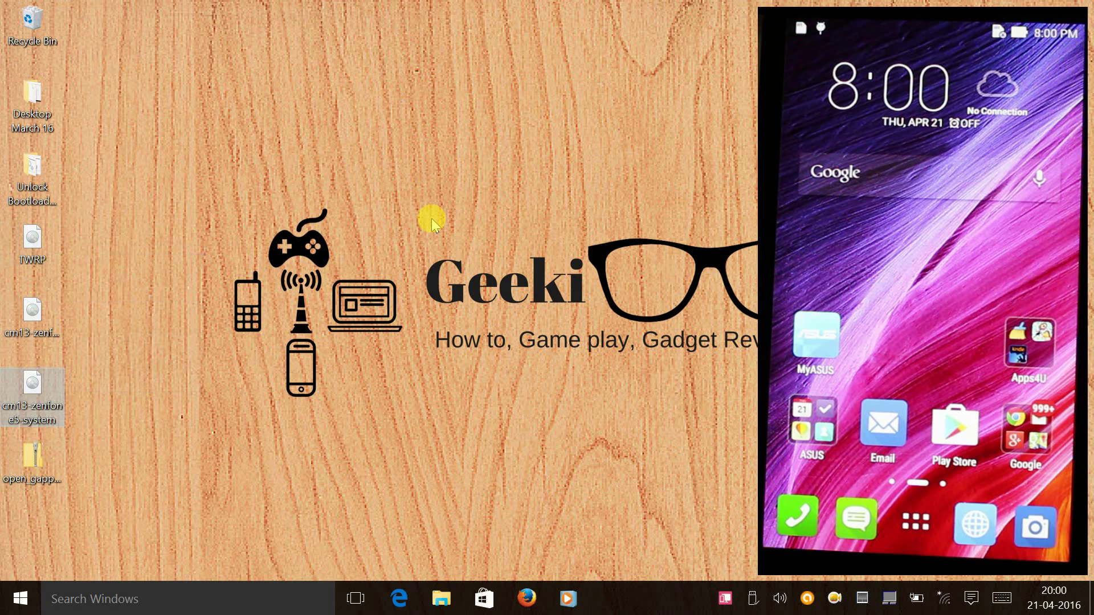
Open a command window in the Desktop folder and run adb reboot bootloader.
left_click(501, 237)
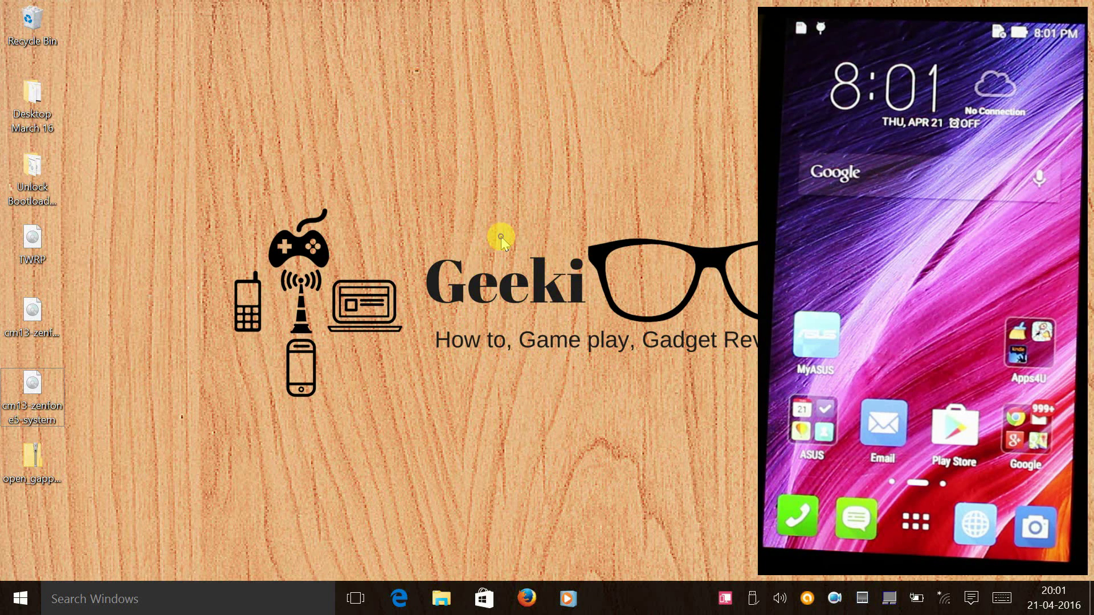
right_click(501, 237)
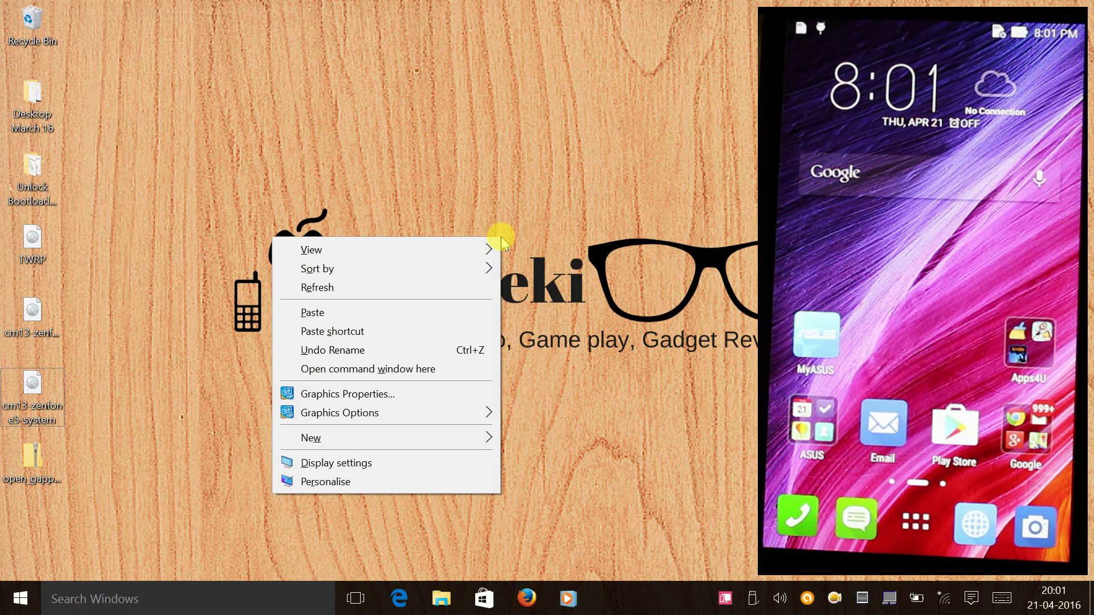
left_click(409, 368)
left_click_drag(361, 54, 370, 49)
type("adb reboot ")
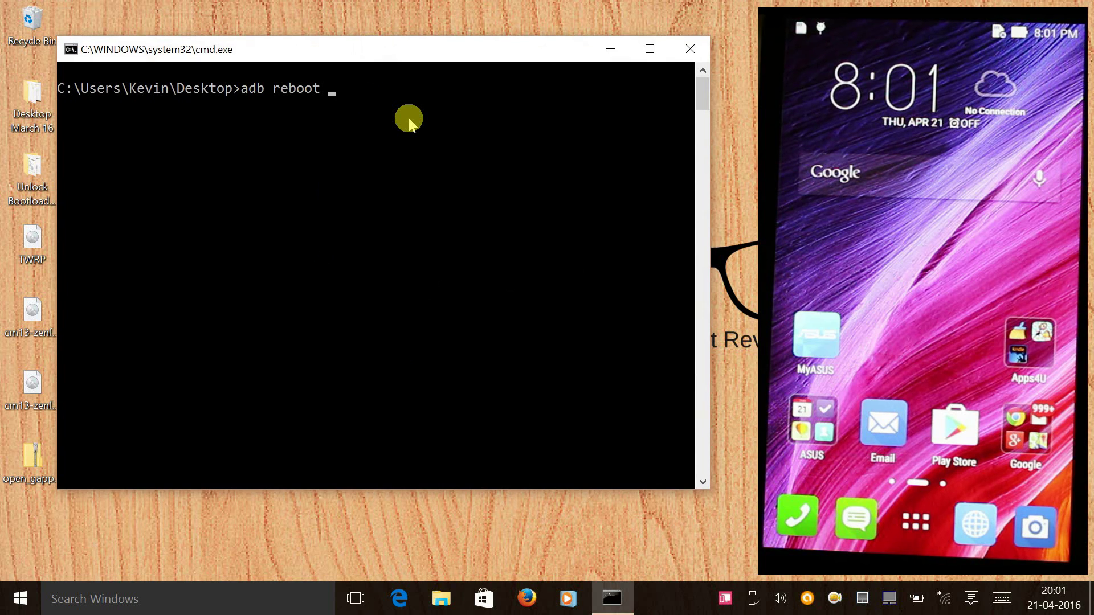
type("bootloader")
key("Return")
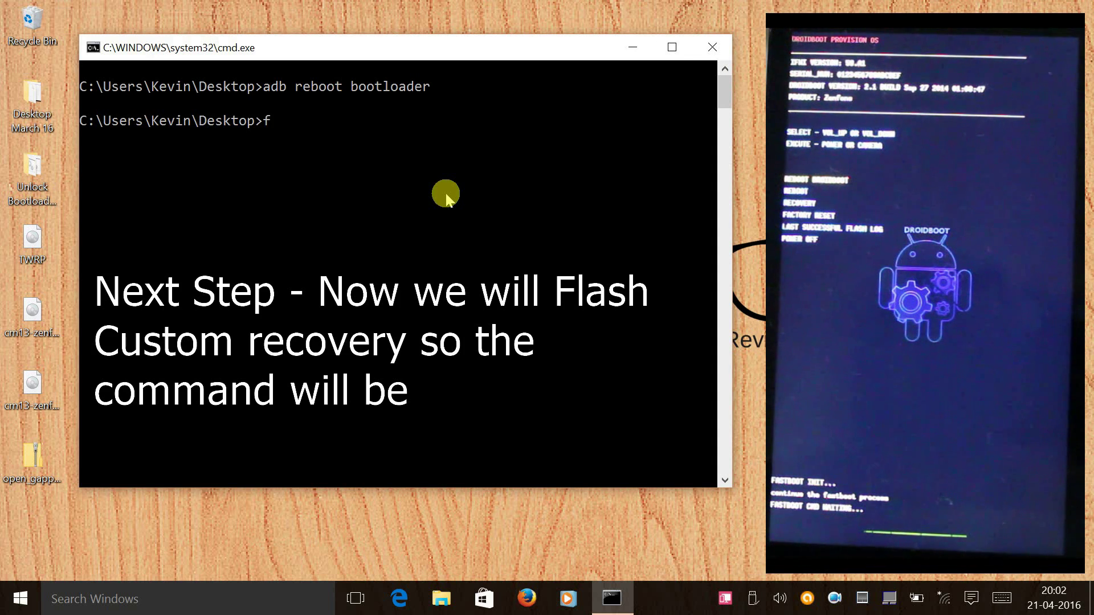
Run fastboot flash recovery TWRP.img, pasting the copied TWRP file name into the command.
type("astboo")
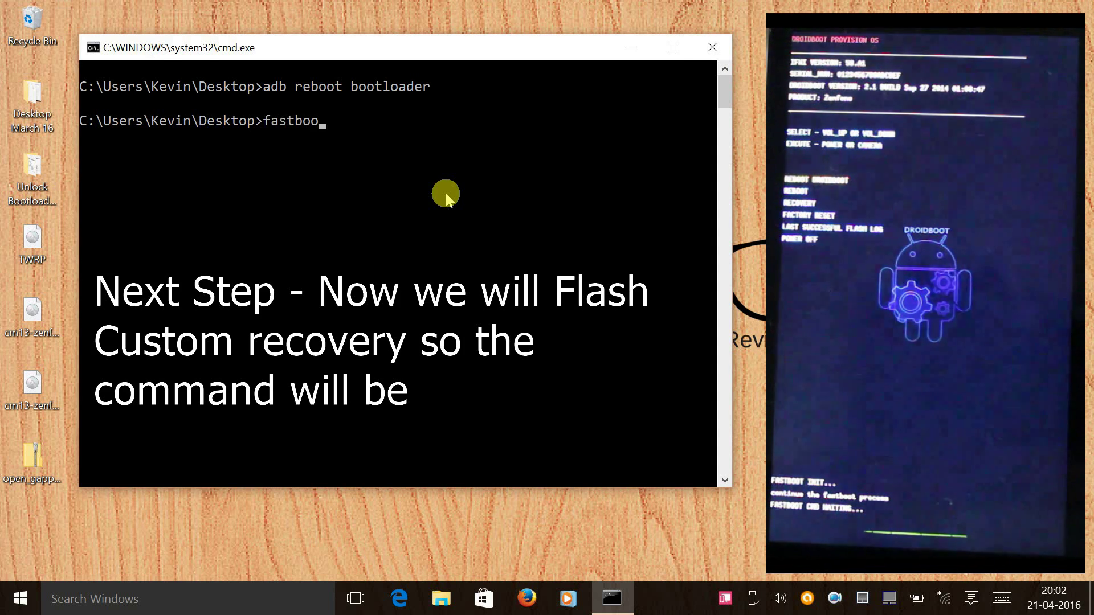
type("t flash recovery")
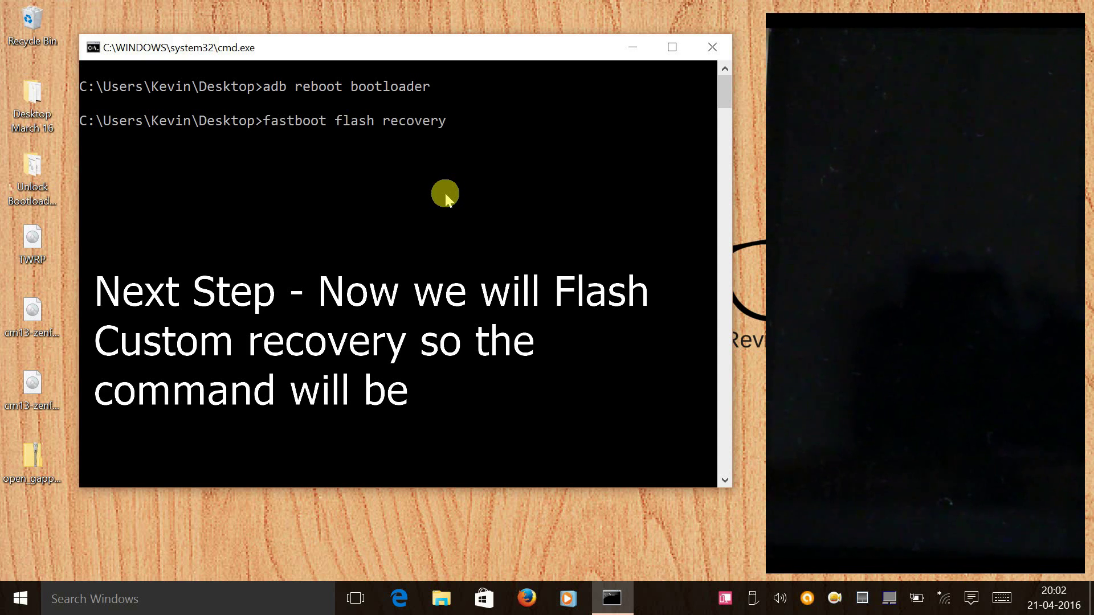
left_click(43, 259)
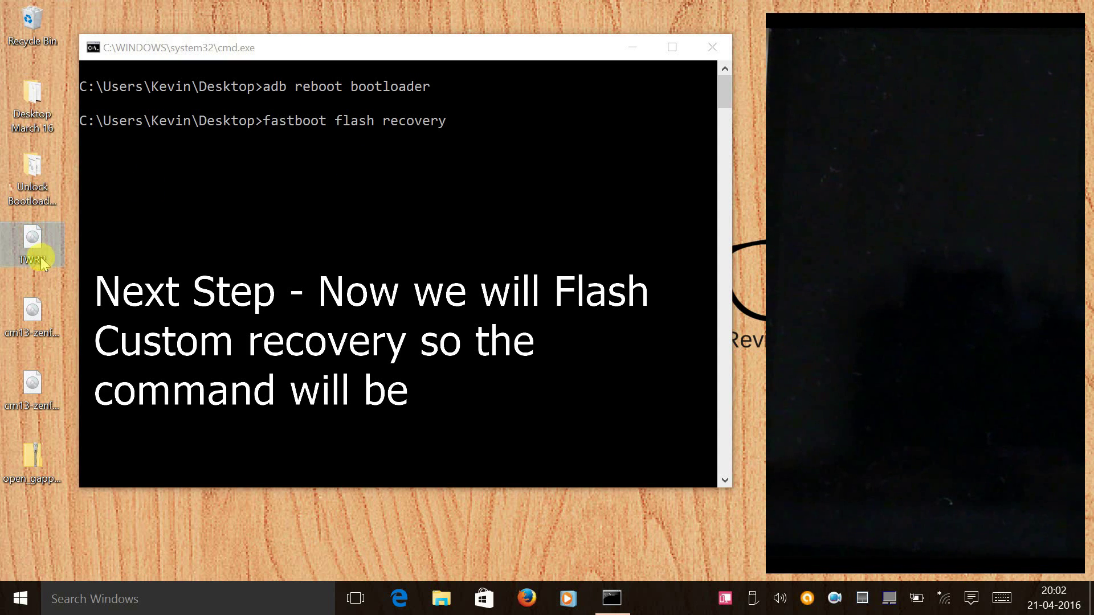
left_click(35, 260)
right_click(34, 259)
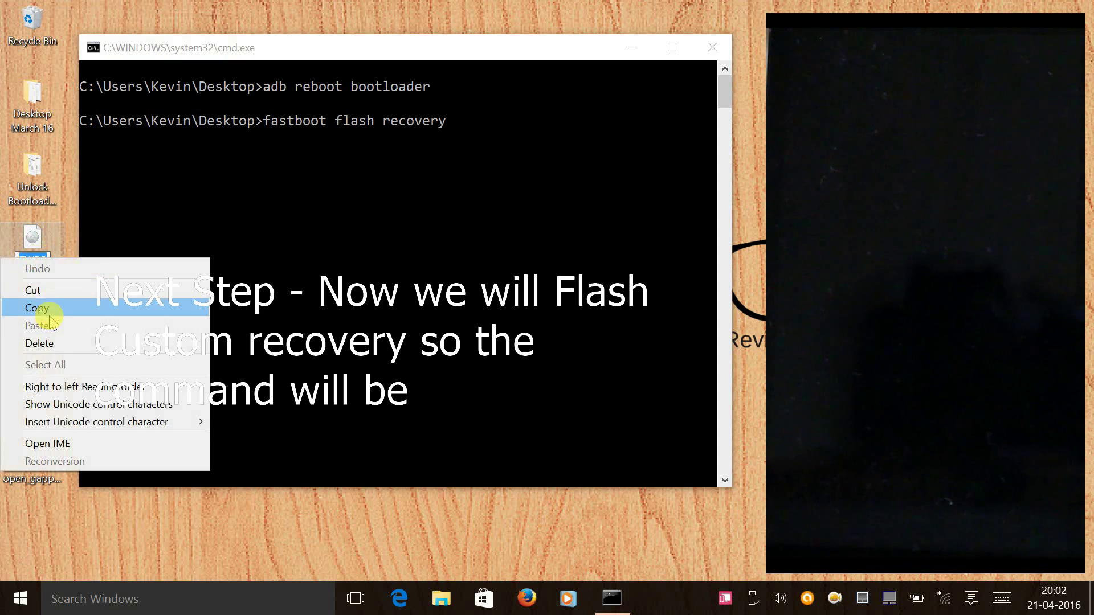
left_click(38, 309)
left_click(549, 162)
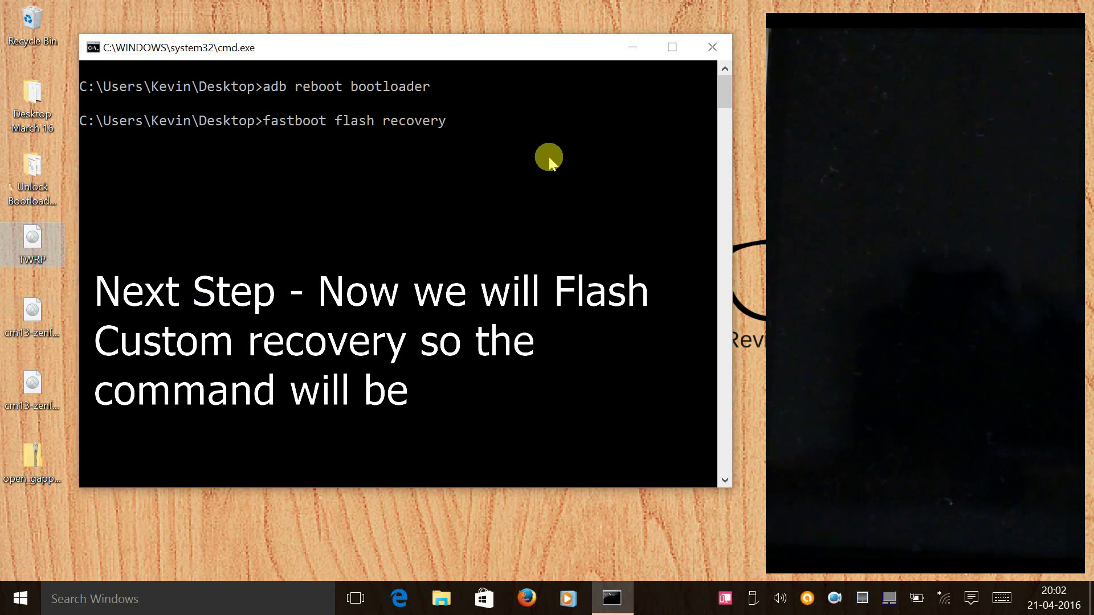
key("ctrl+v")
type(".img")
key("Return")
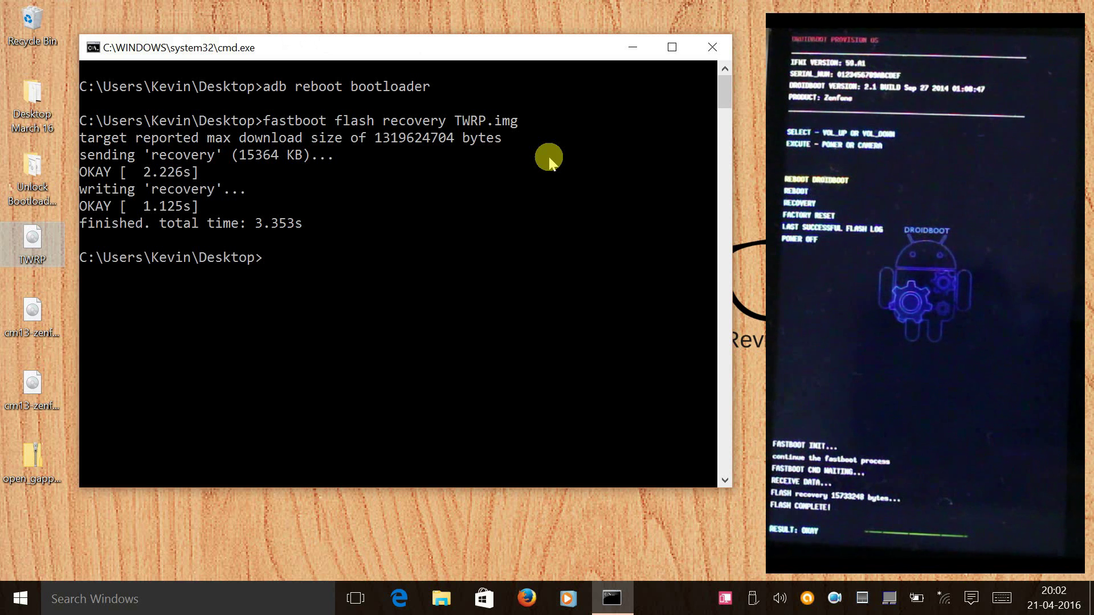
Run fastboot reboot-bootloader to return the phone to DroidBoot, then check the kernel image's full name.
type("fastboot reboot")
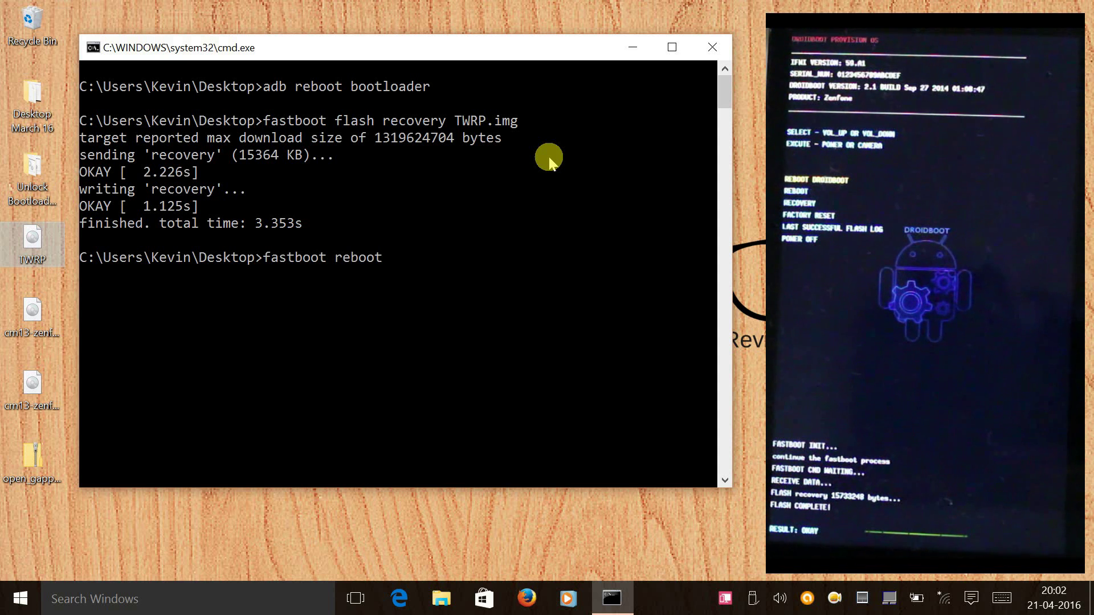
type("-bootloader")
key("Return")
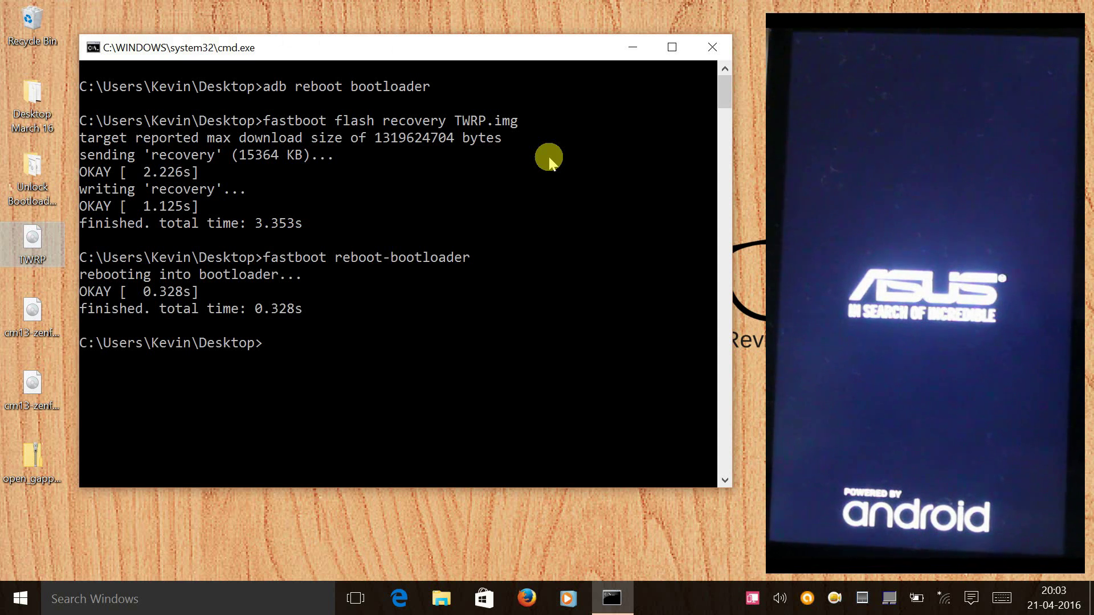
left_click(49, 322)
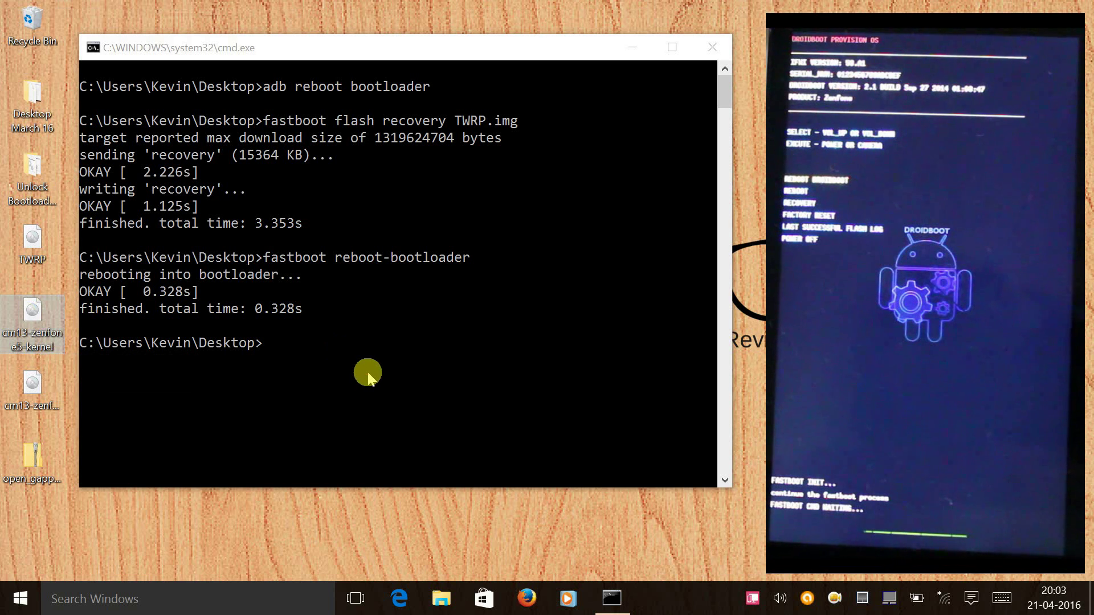
left_click(368, 374)
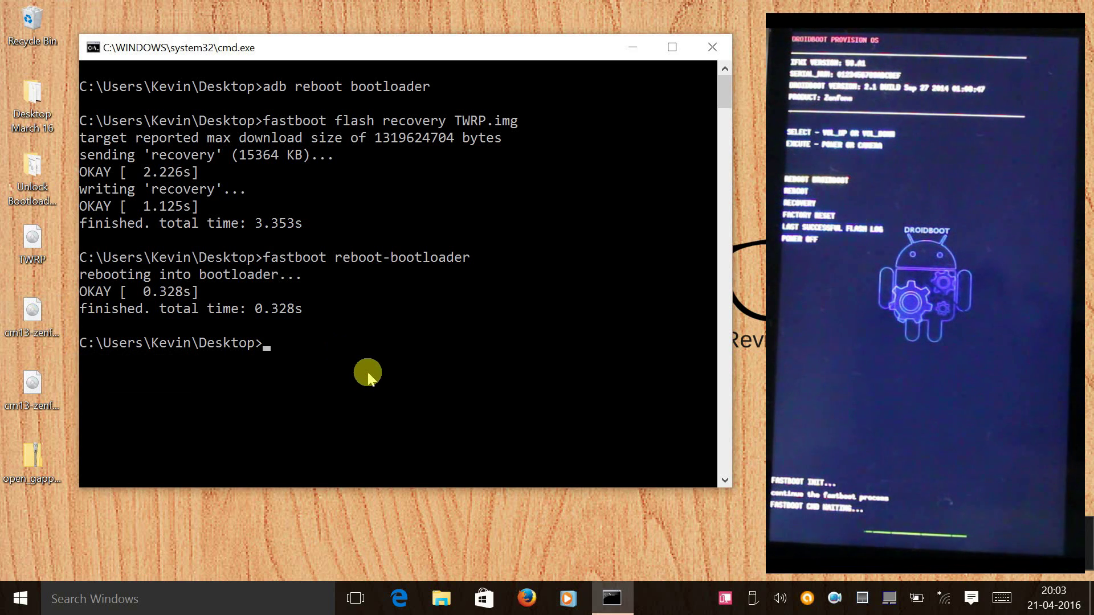
Run fastboot flash boot cm13-zenfone5-kernel.img, pasting the file name copied from the desktop icon.
type("fastboot flash boot")
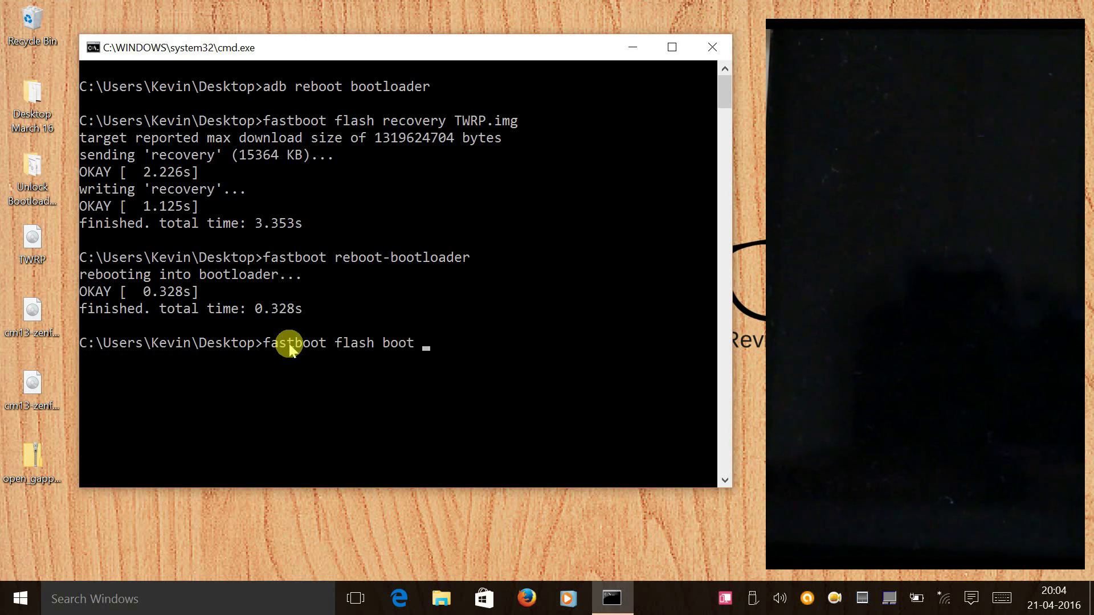
left_click(33, 334)
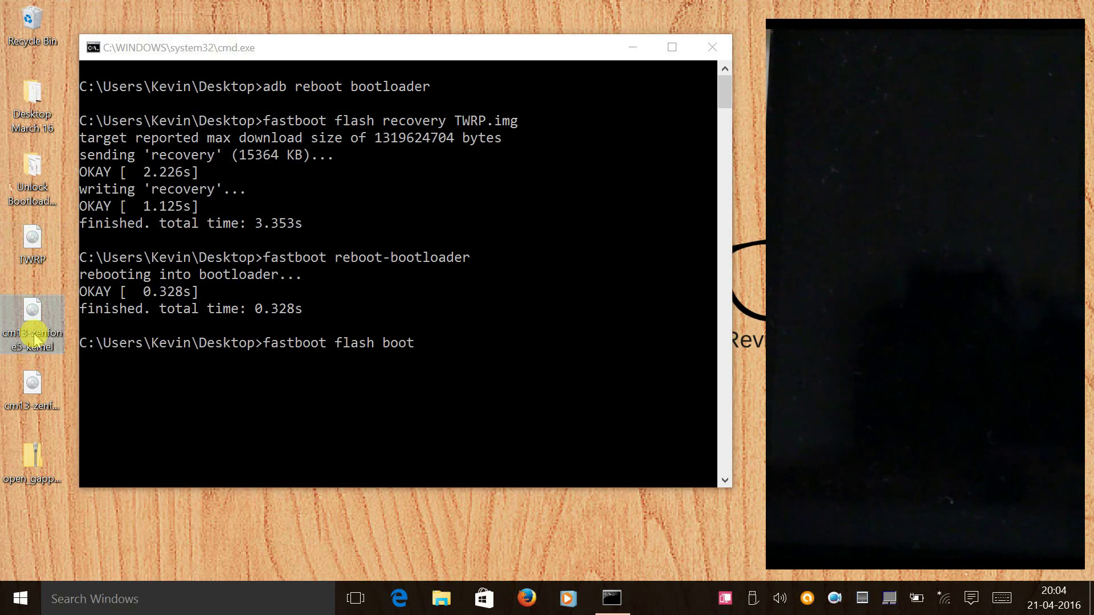
left_click(37, 349)
right_click(32, 342)
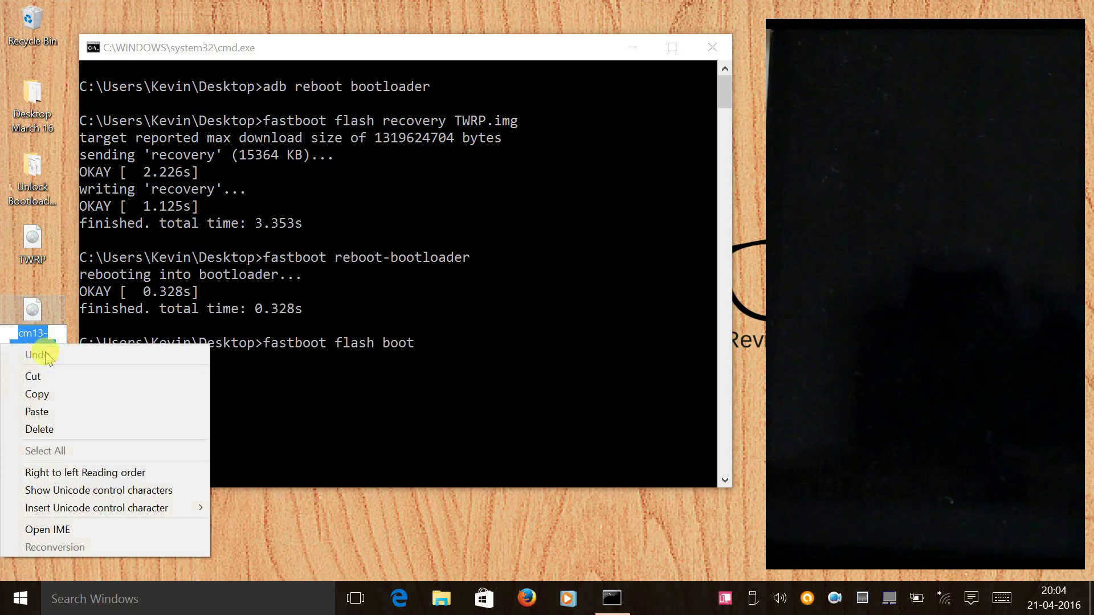
left_click(71, 394)
left_click(486, 342)
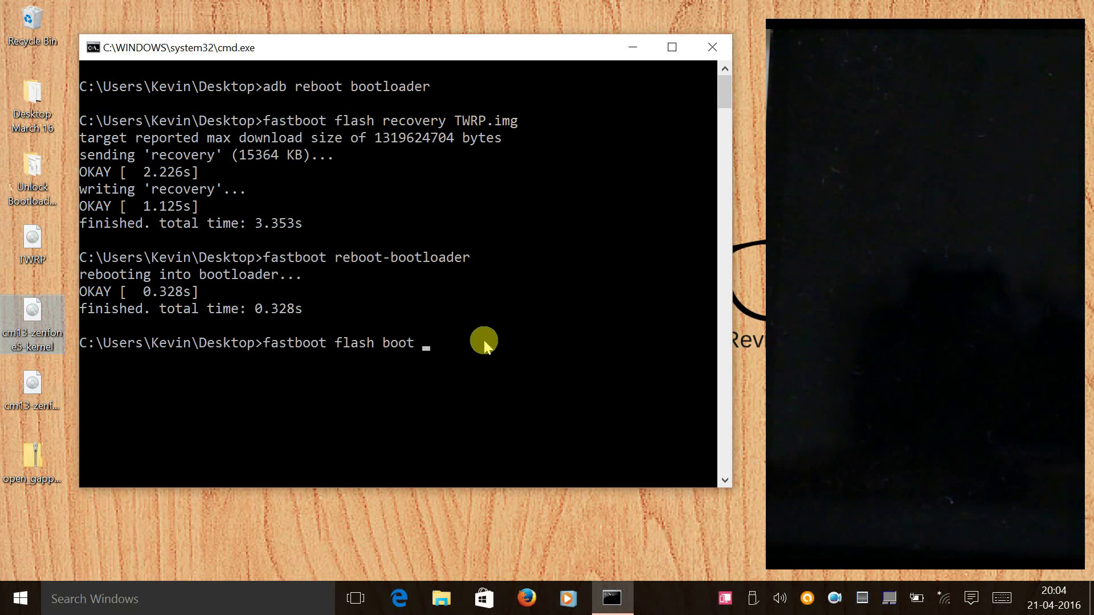
key("ctrl+v")
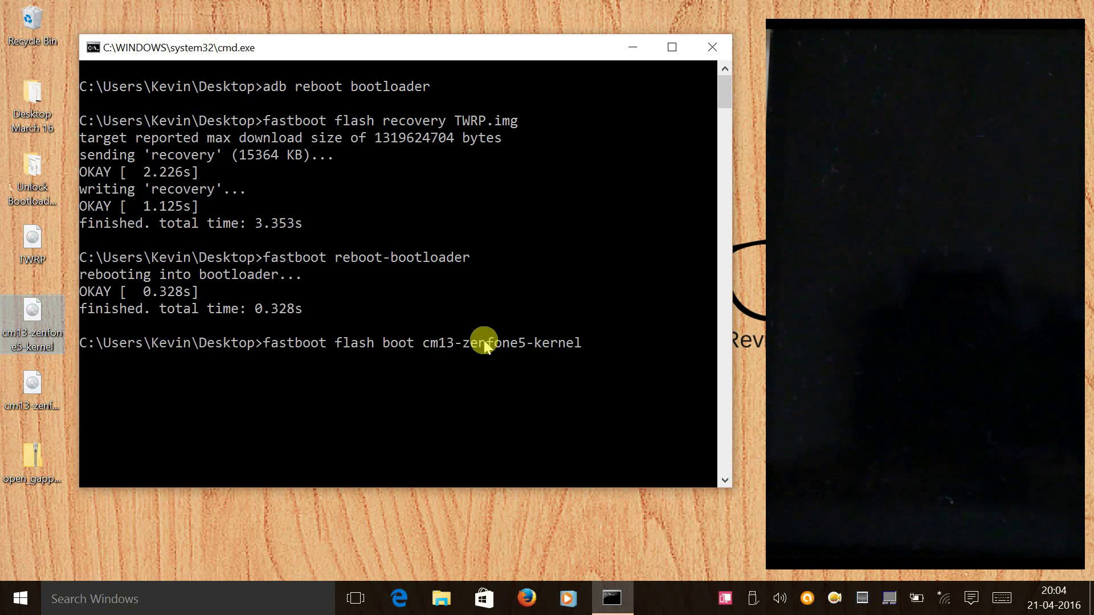
type(".img")
key("Return")
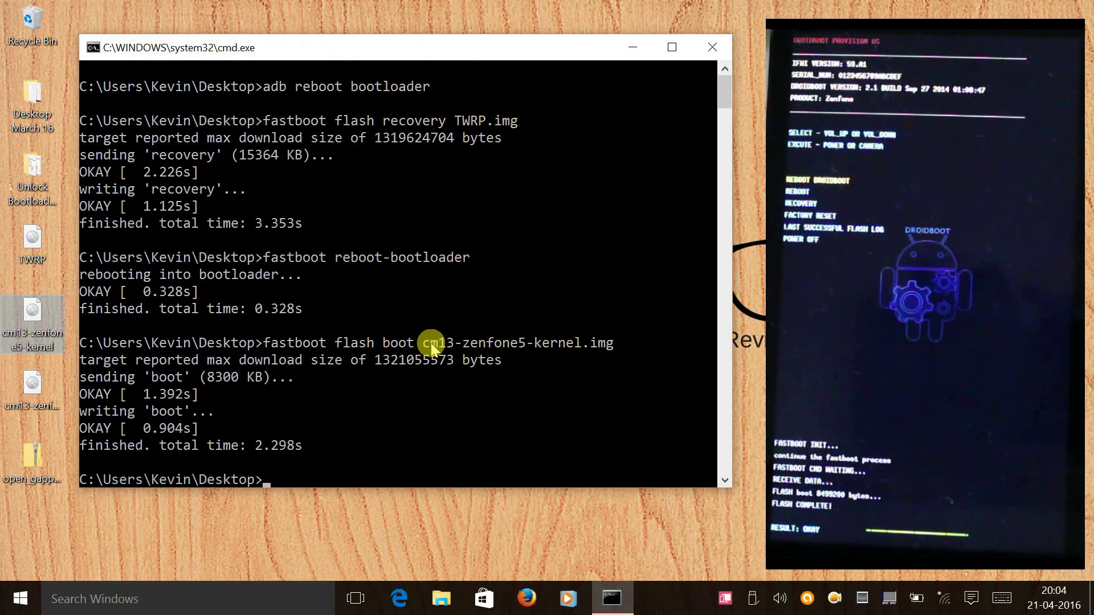
Check the full file name of the system image on the desktop.
scroll(432, 348, "down", 1)
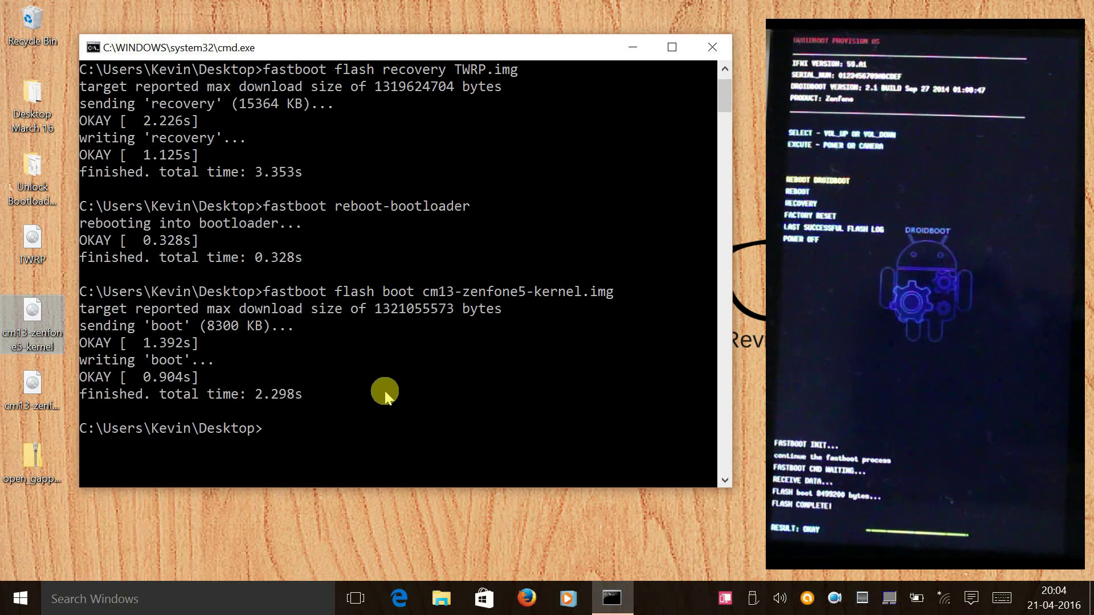
left_click(24, 404)
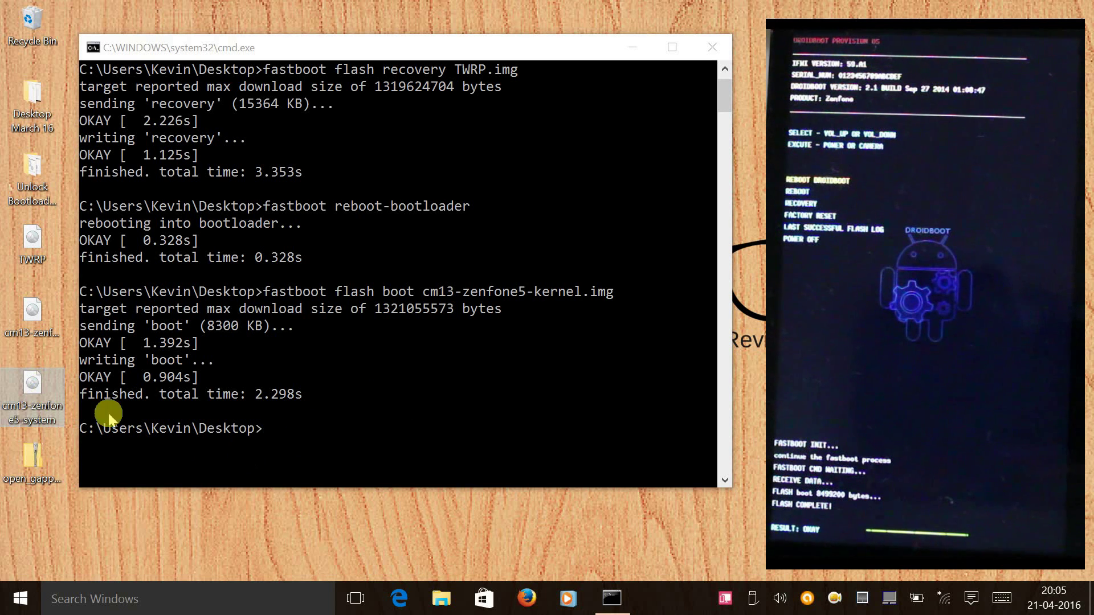
left_click(298, 430)
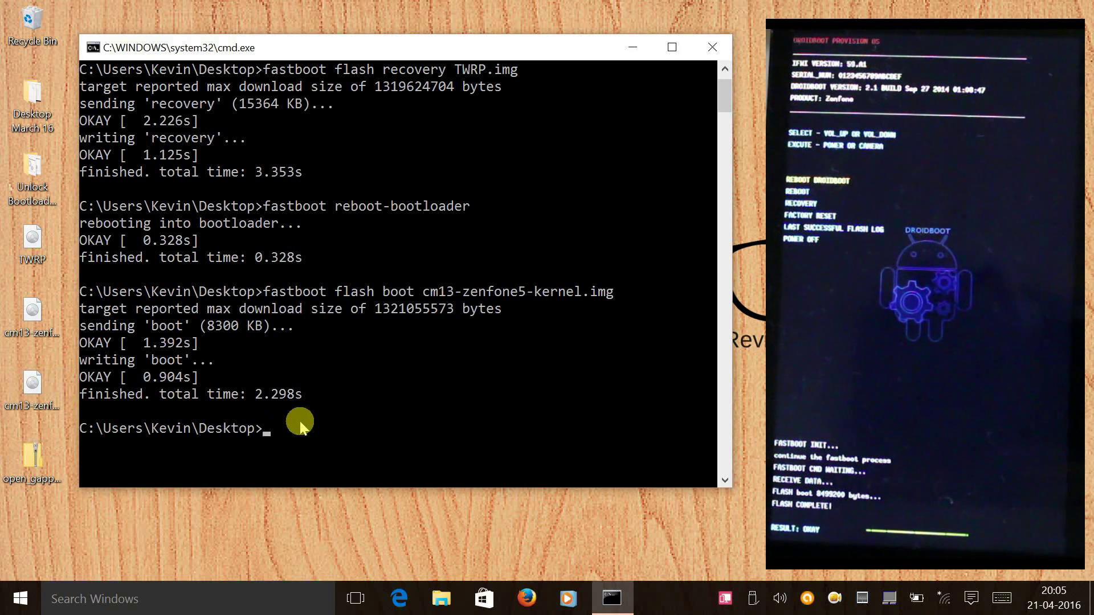
Run fastboot flash system cm13-zenfone5-system.img, pasting the file name copied from the desktop icon.
type("fastboot flash sy")
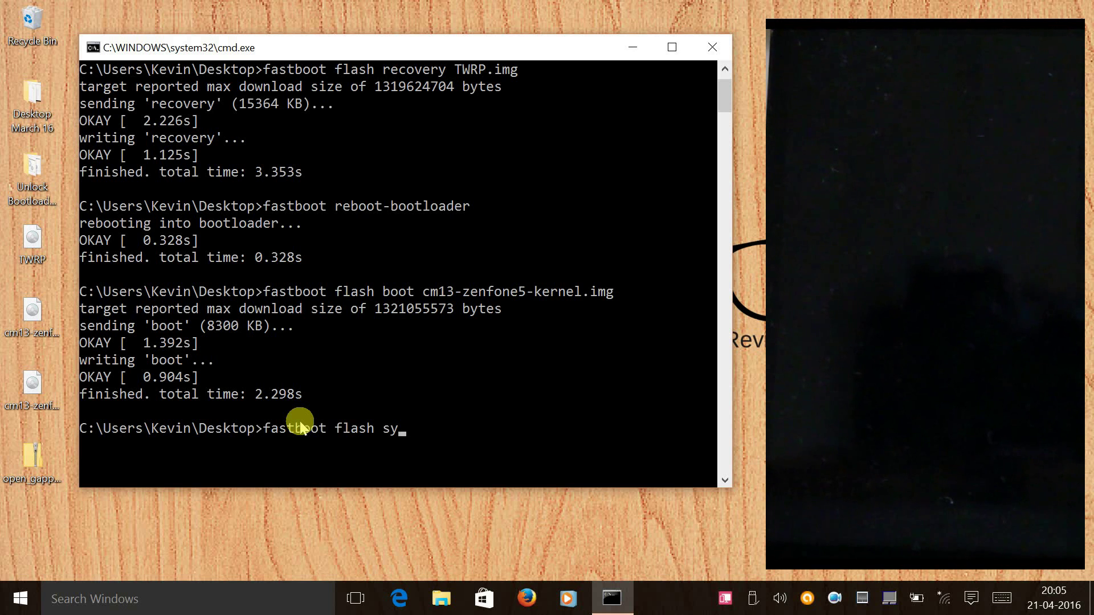
type("stem")
left_click(31, 384)
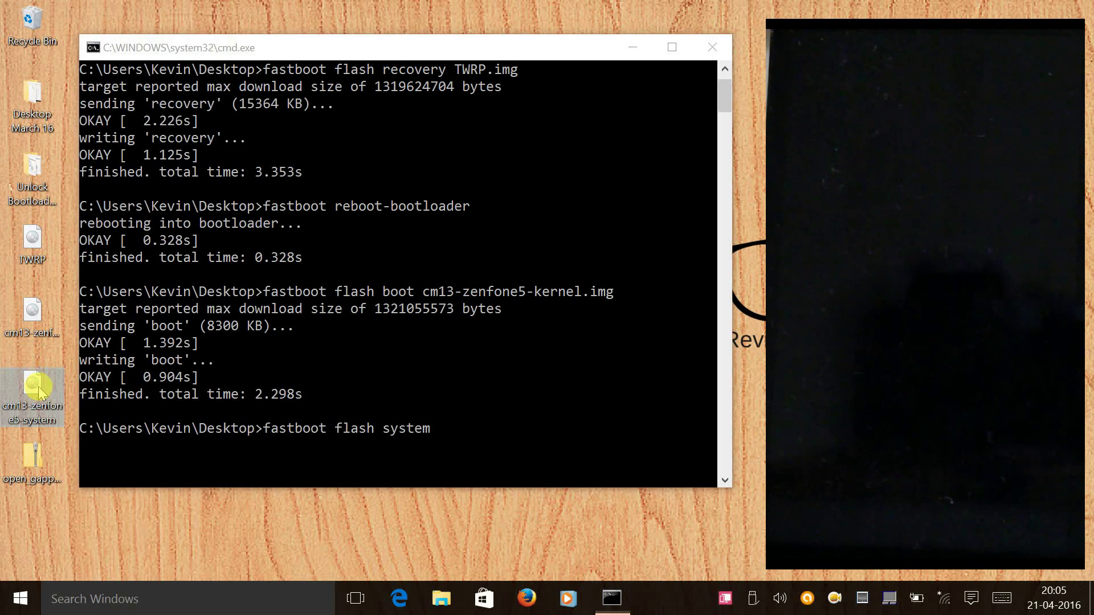
left_click(39, 422)
right_click(40, 423)
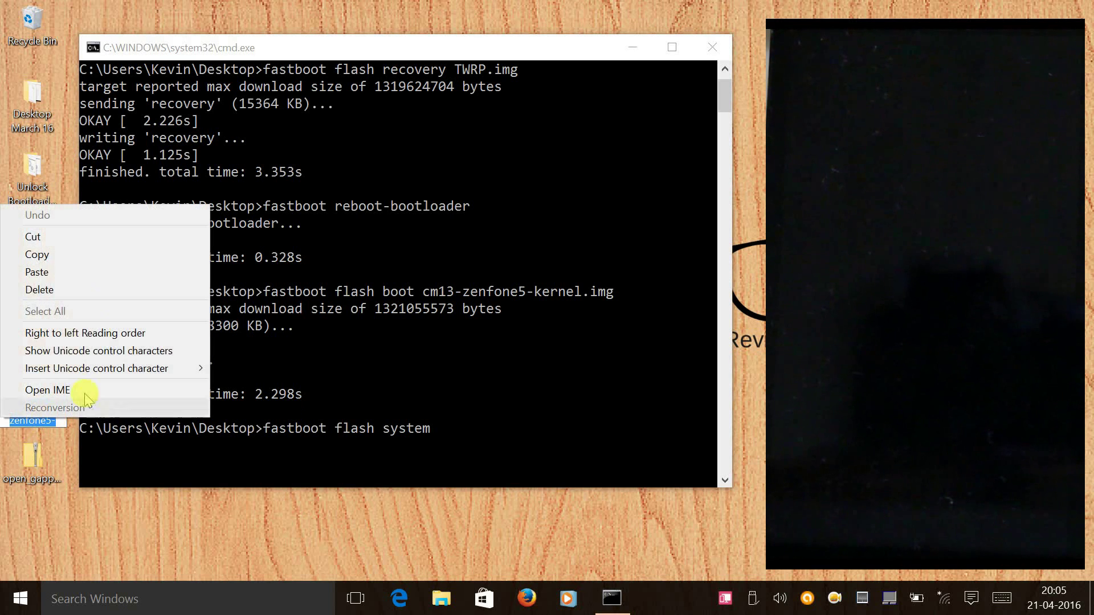
left_click(51, 255)
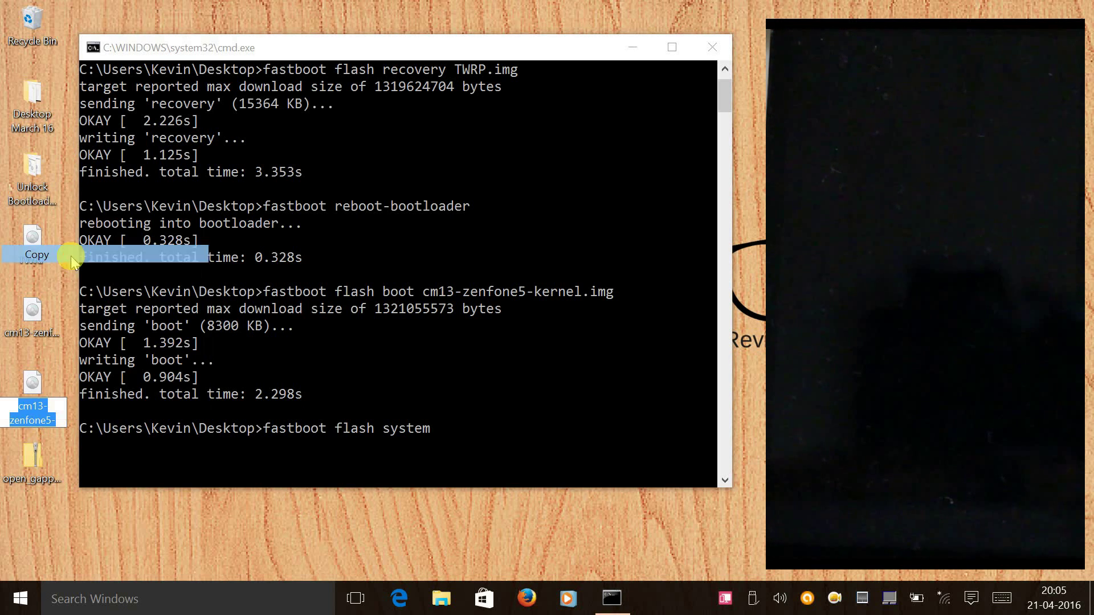
left_click(487, 434)
key("ctrl+v")
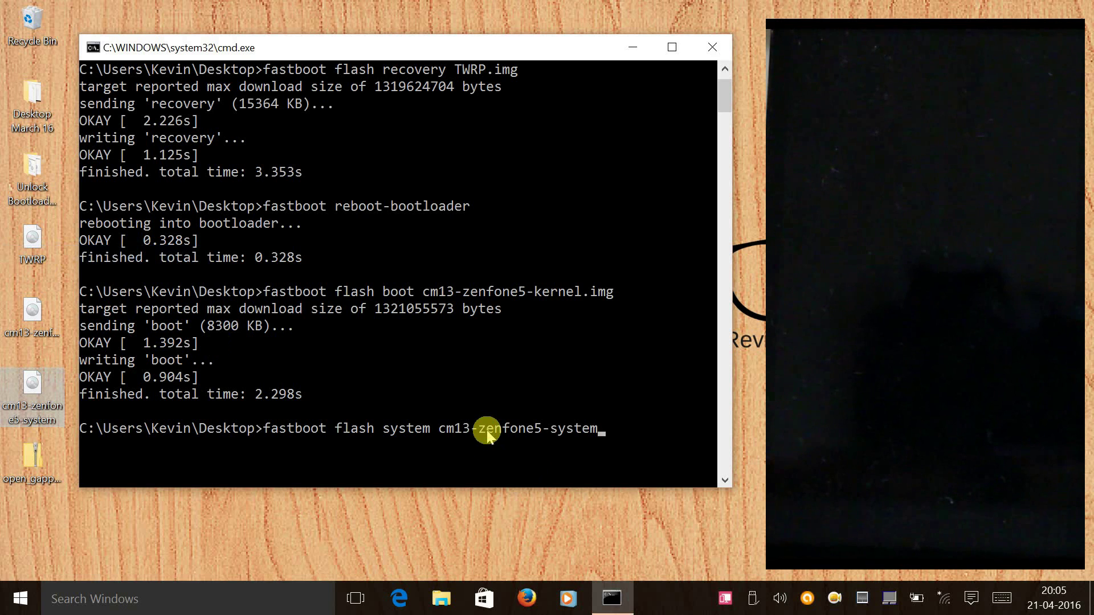
type(".img")
key("Return")
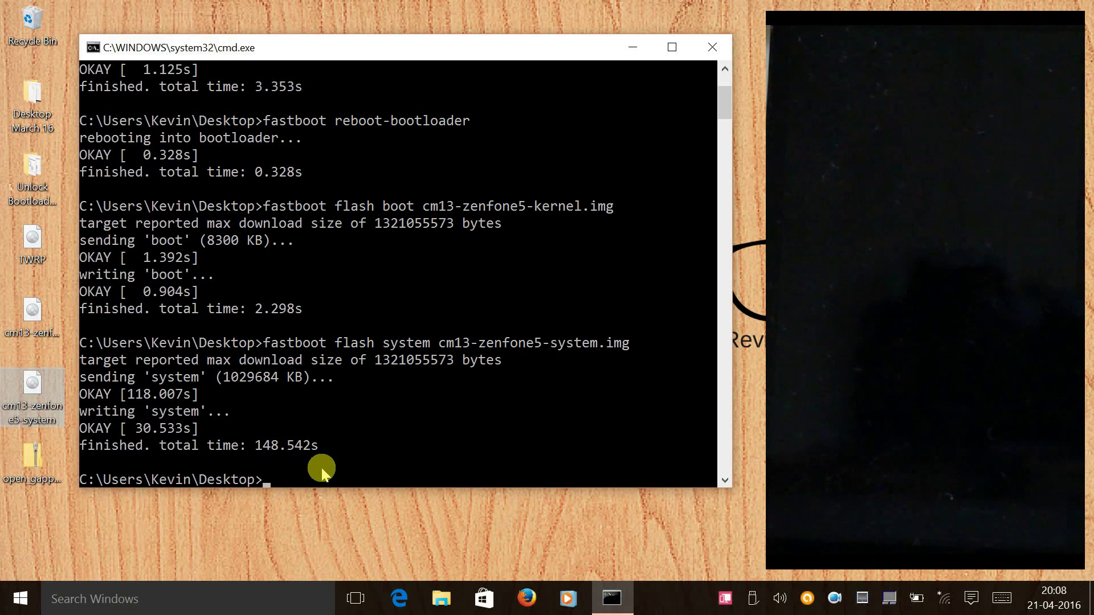
Run fastboot erase on the data, userdata and cache partitions in turn.
type("astb")
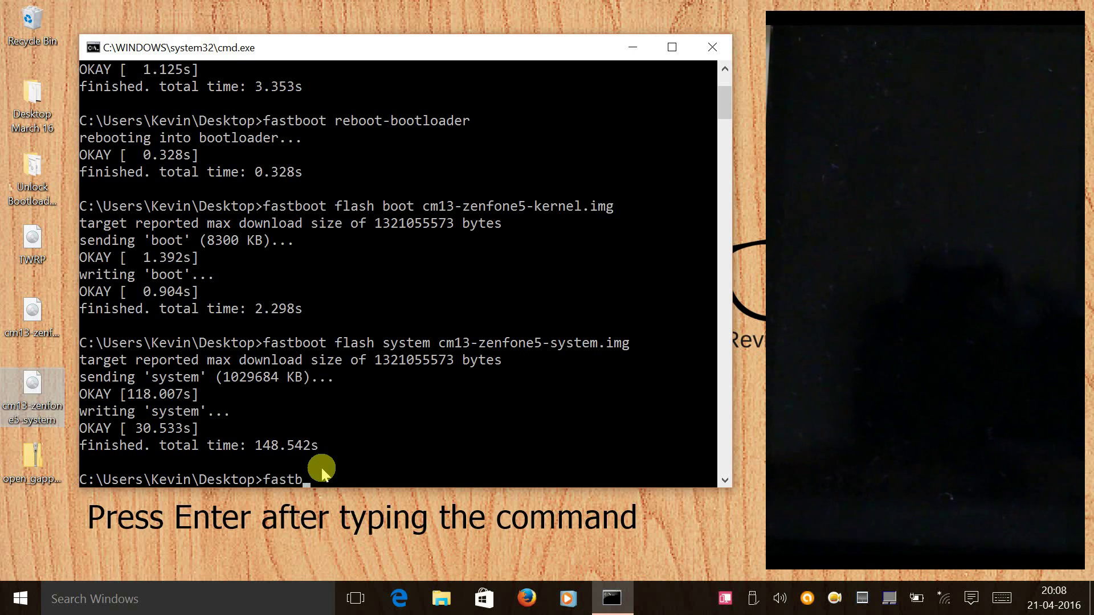
type("oot erase data")
key("Return")
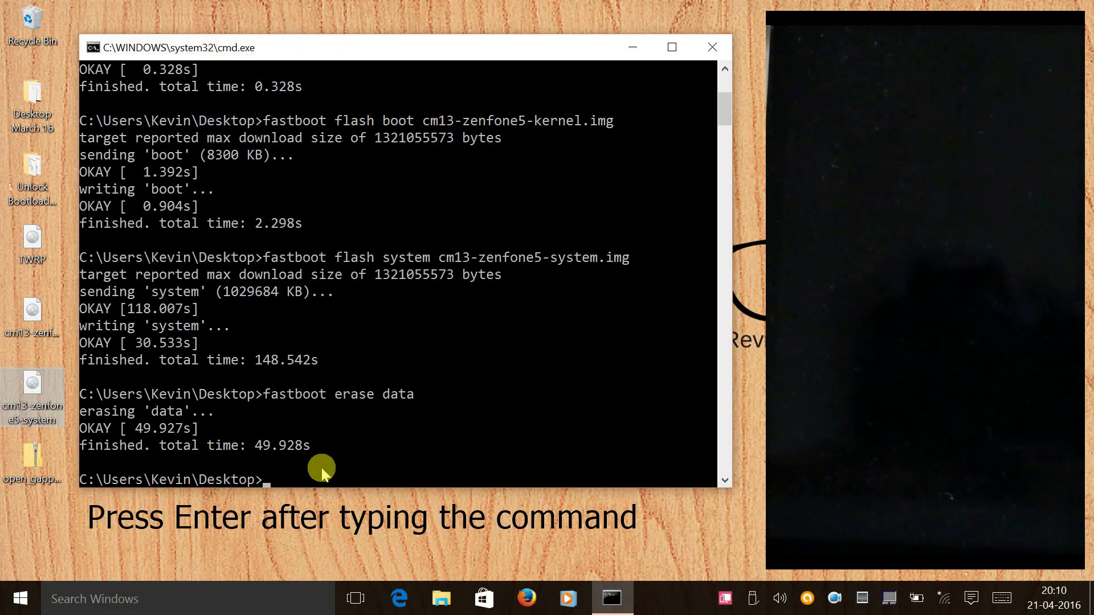
type("fastboot erase user")
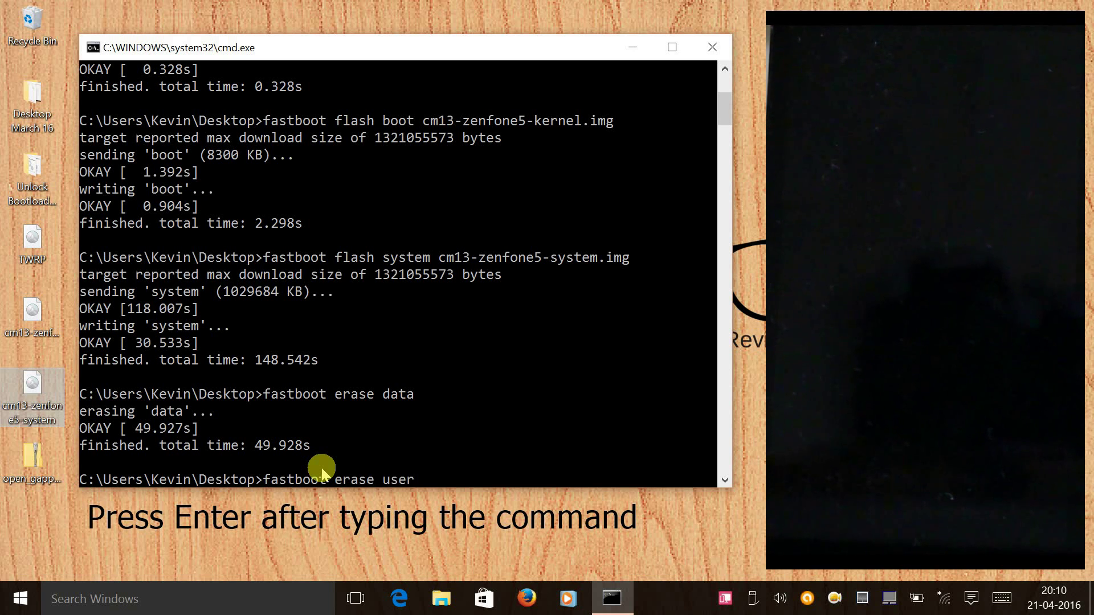
type("data")
key("Return")
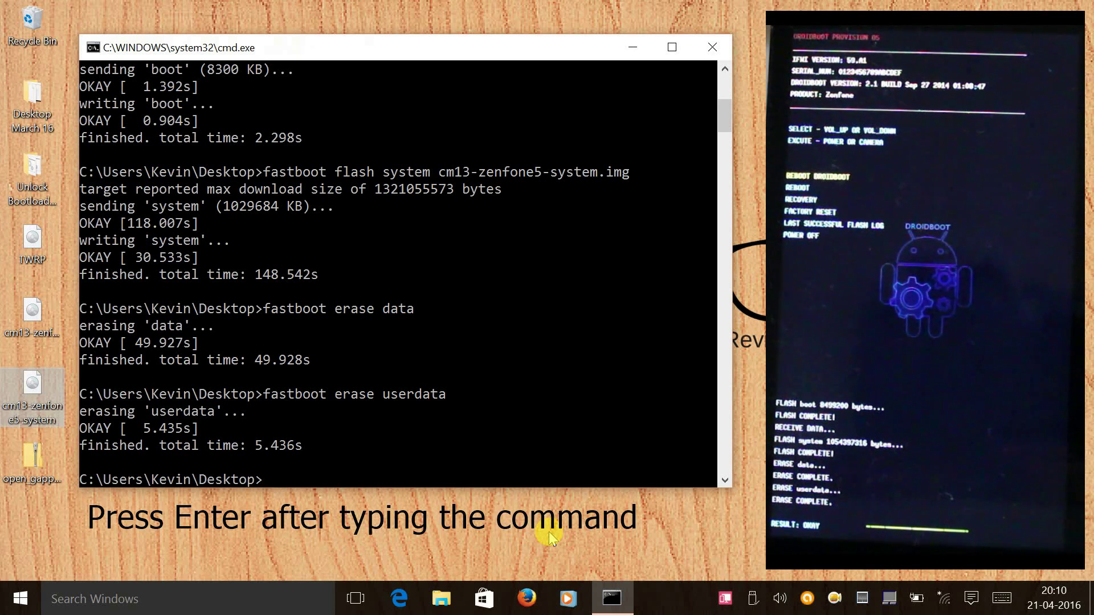
type("fastboot erase cache")
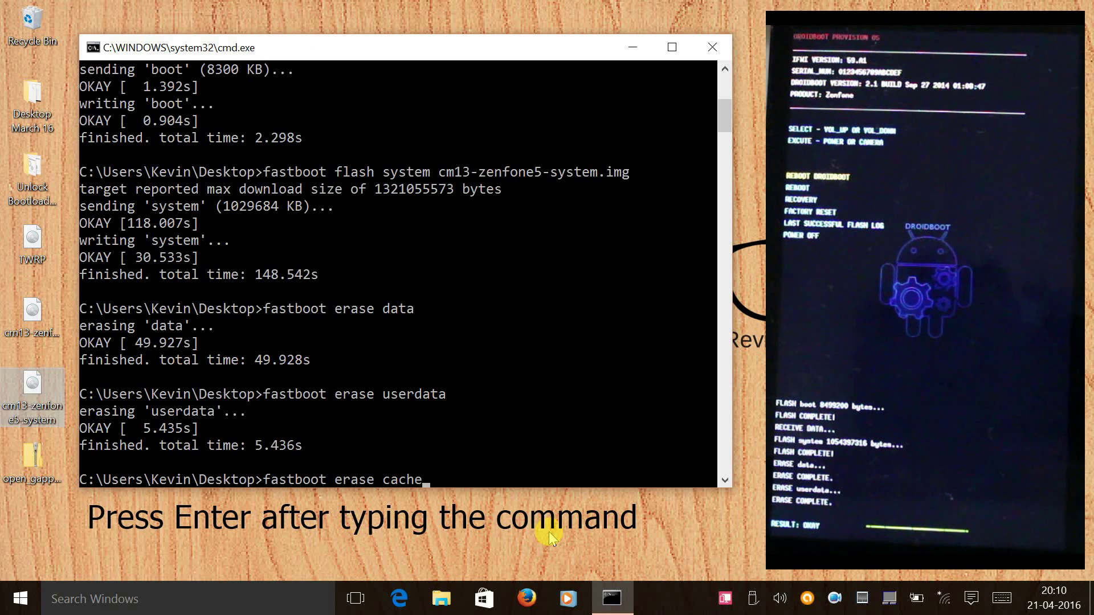
key("Return")
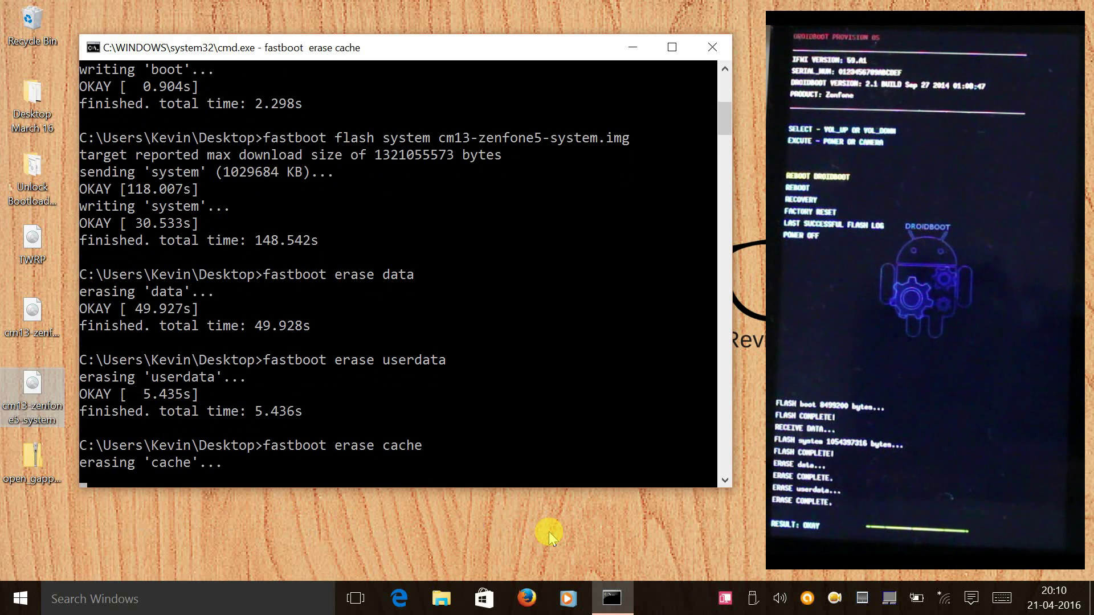